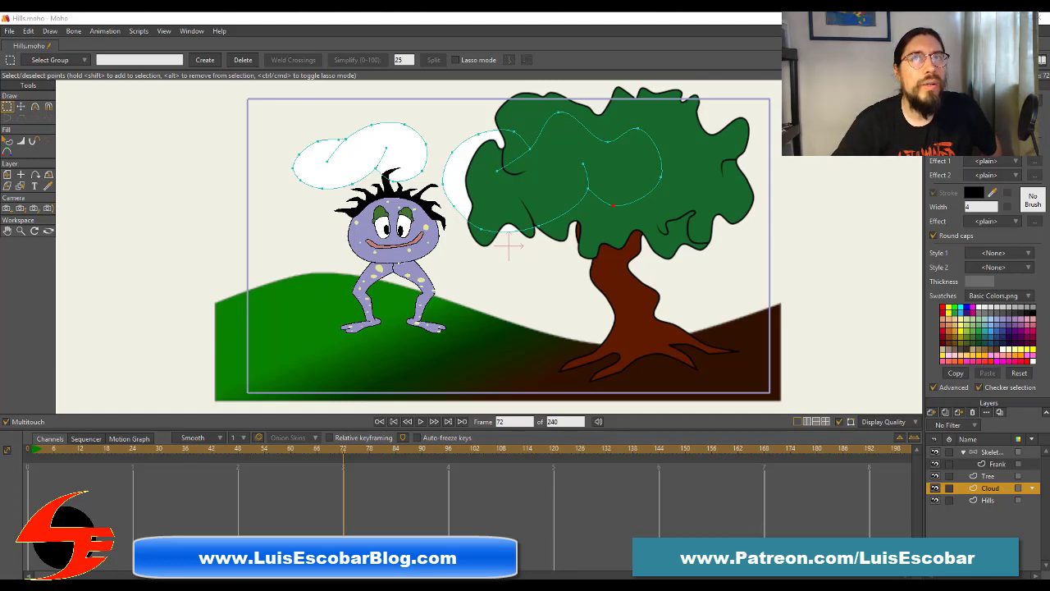
# Switch to the Moho 12 tutorial manual and read the frame zero note, highlighting the passage about drawing objects at other frames.
pyautogui.hotkey('alt', 'Tab')
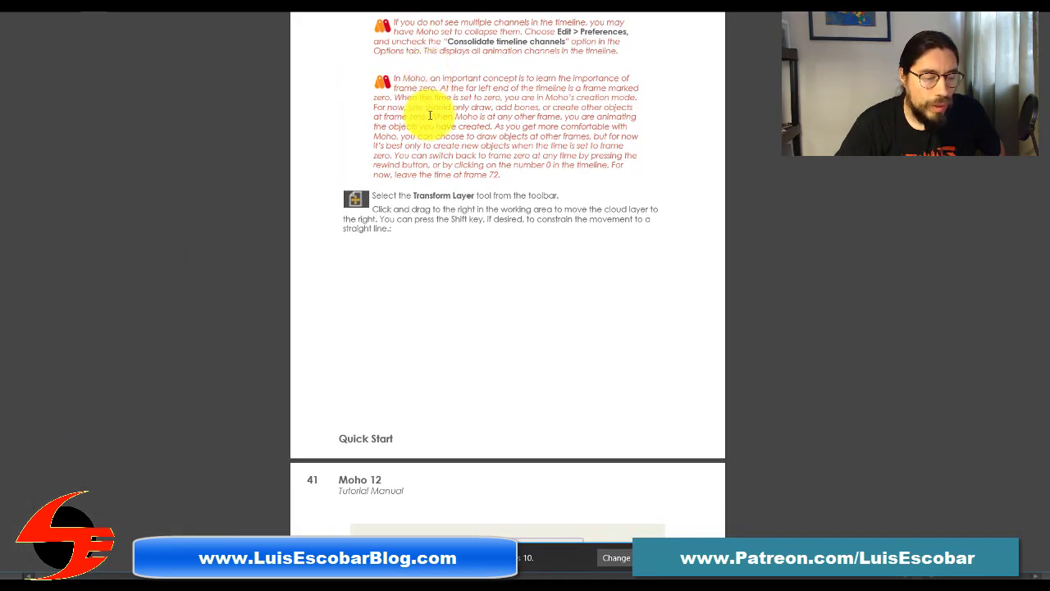
pyautogui.moveTo(493, 127); pyautogui.dragTo(569, 137)
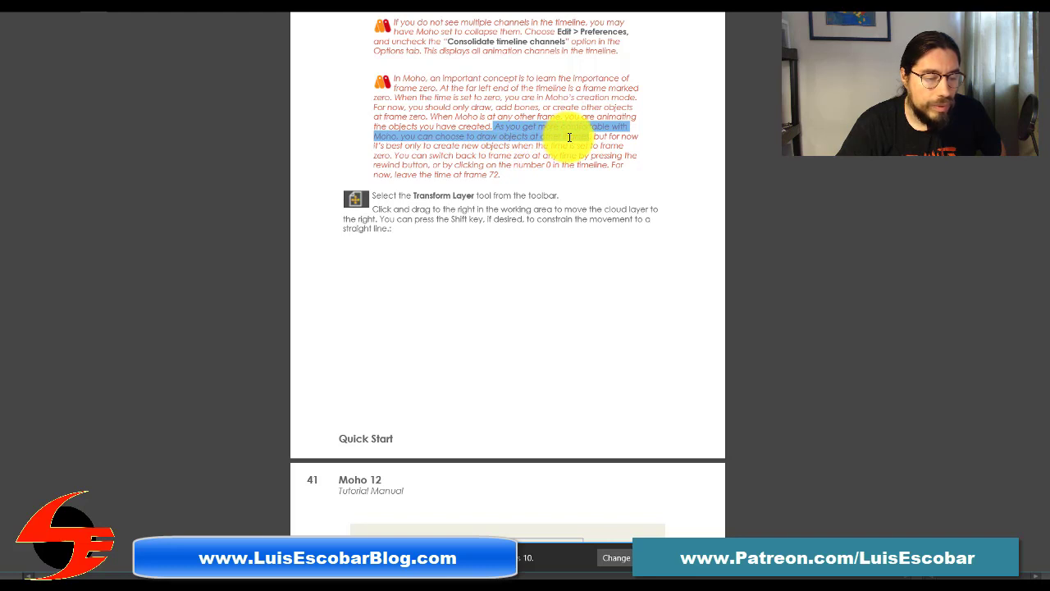
pyautogui.moveTo(569, 137); pyautogui.dragTo(591, 136)
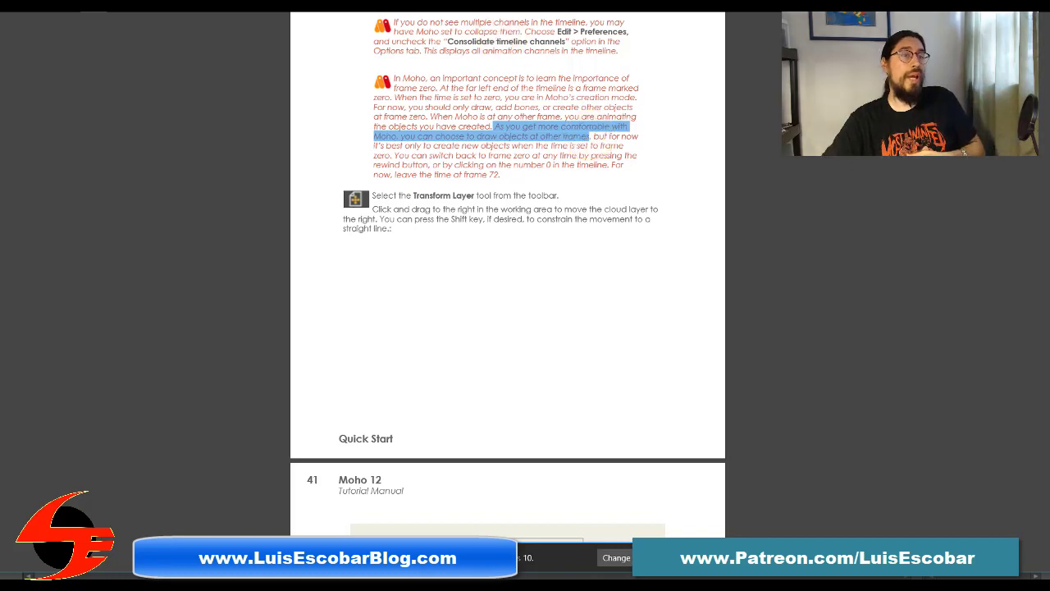
pyautogui.press('super+Down')
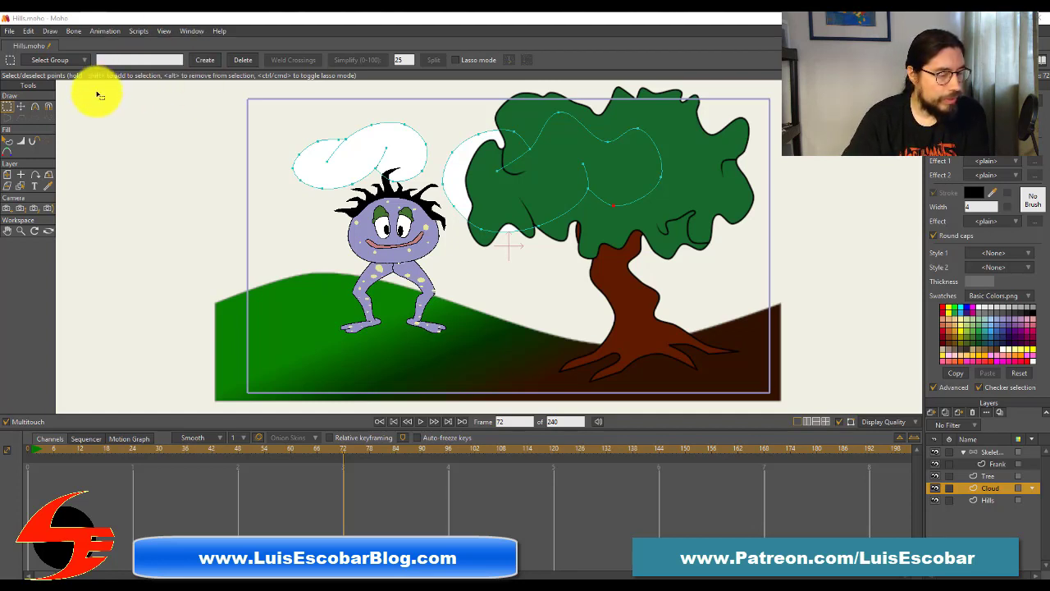
# Move the Cloud layer horizontally to X 2.3047 at frame 72 with Transform Layer, and play the motion from frame 0.
pyautogui.click(10, 176)
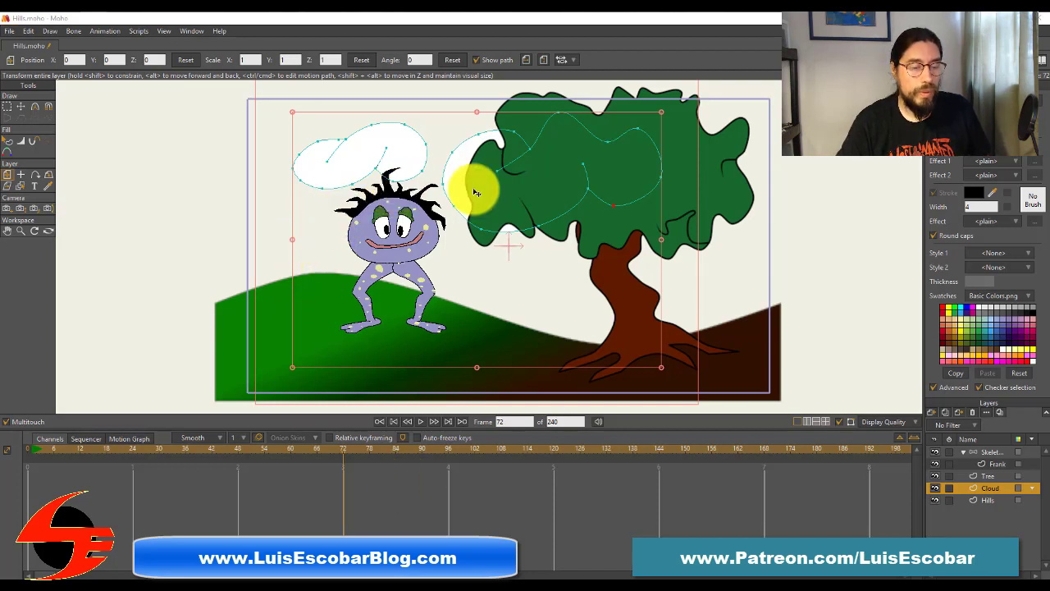
pyautogui.moveTo(480, 192); pyautogui.dragTo(813, 184)
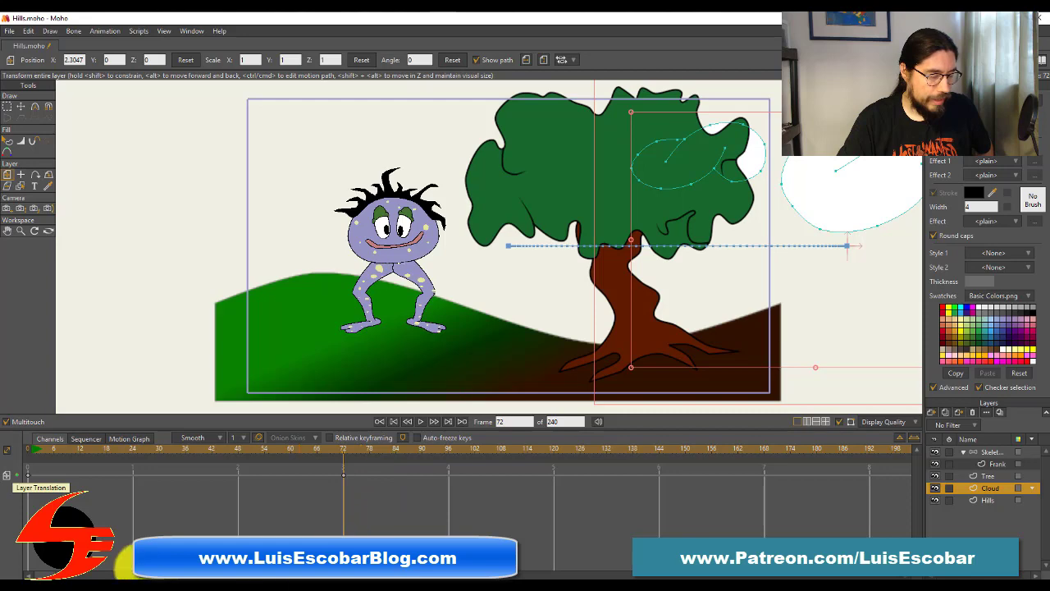
pyautogui.moveTo(29, 449)
pyautogui.mouseDown()
pyautogui.moveTo(282, 446)
pyautogui.moveTo(12, 452)
pyautogui.mouseUp()
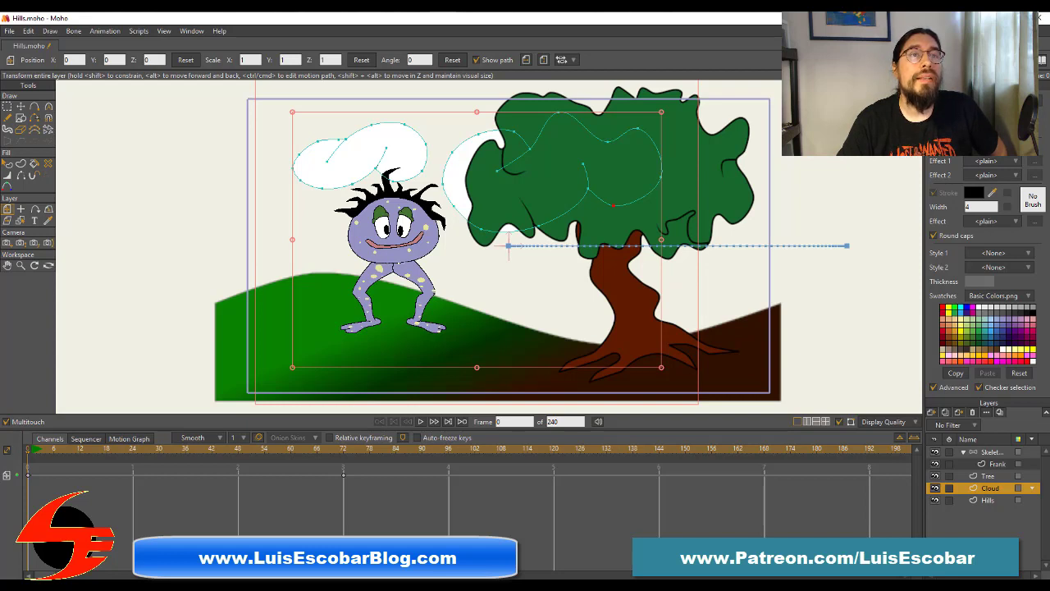
pyautogui.click(391, 472)
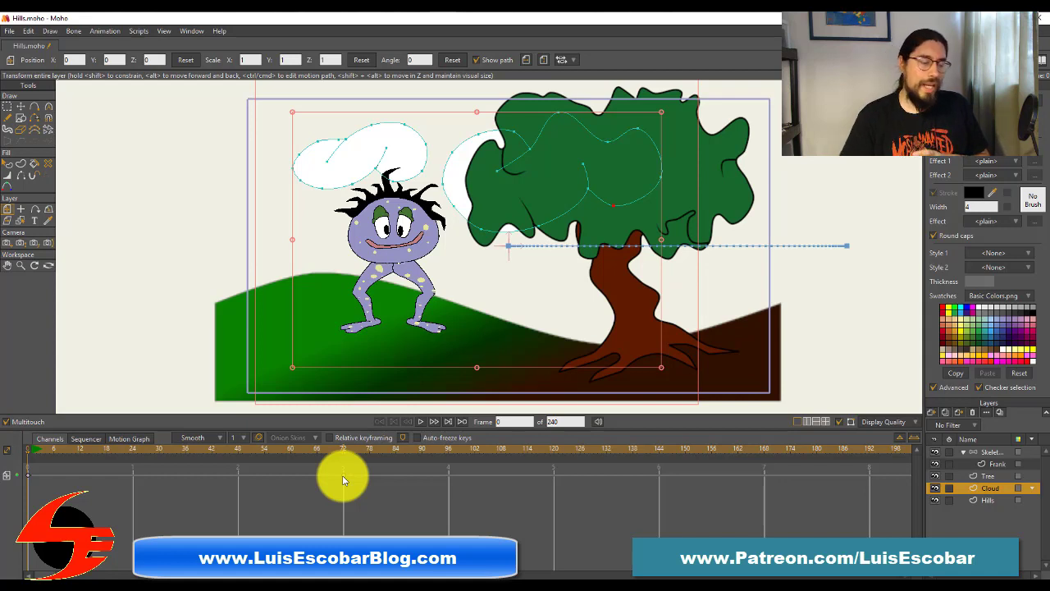
pyautogui.click(418, 421)
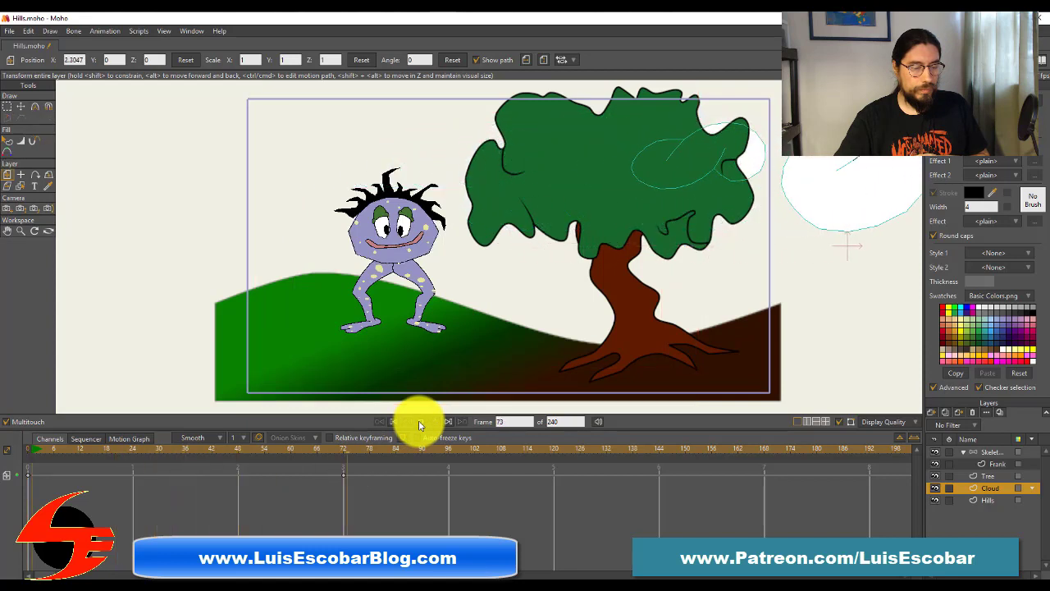
pyautogui.click(418, 420)
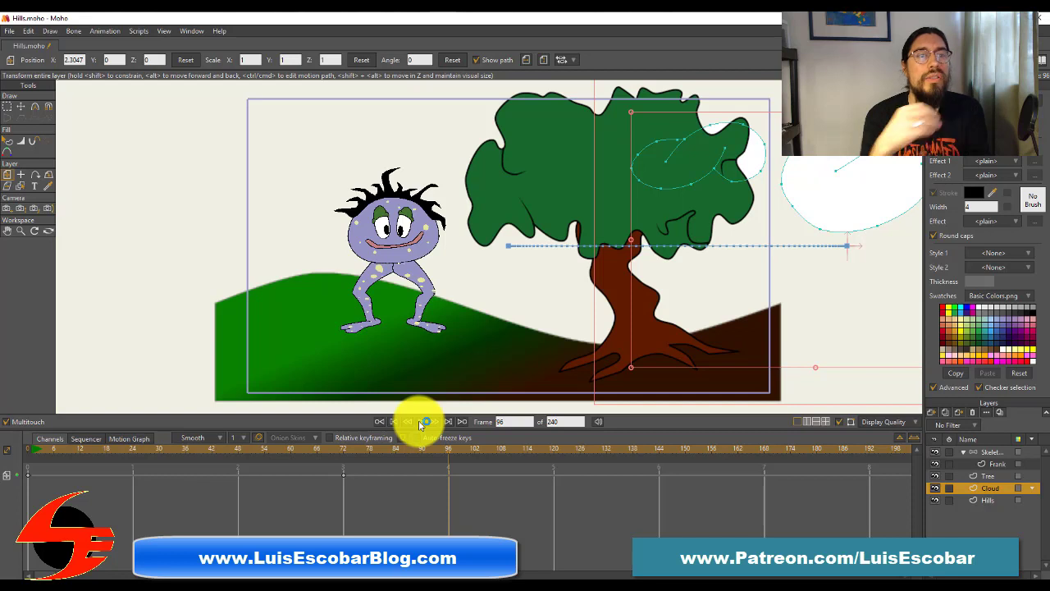
# Set the animation's end frame to 72 and play back the shortened loop.
pyautogui.scroll(-1, 132, 373)
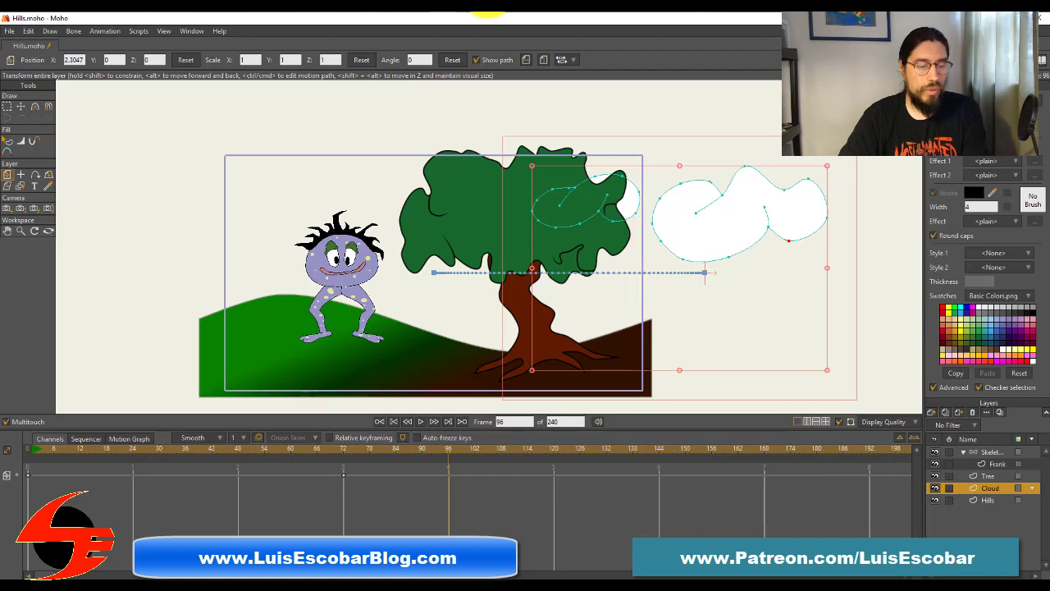
pyautogui.scroll(1, 520, 352)
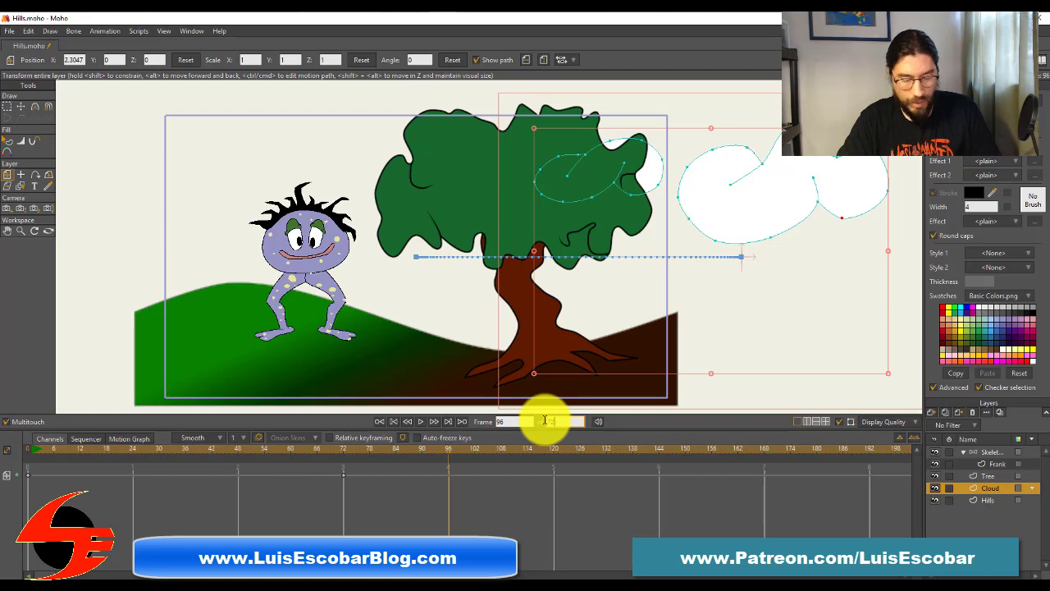
pyautogui.press('Return')
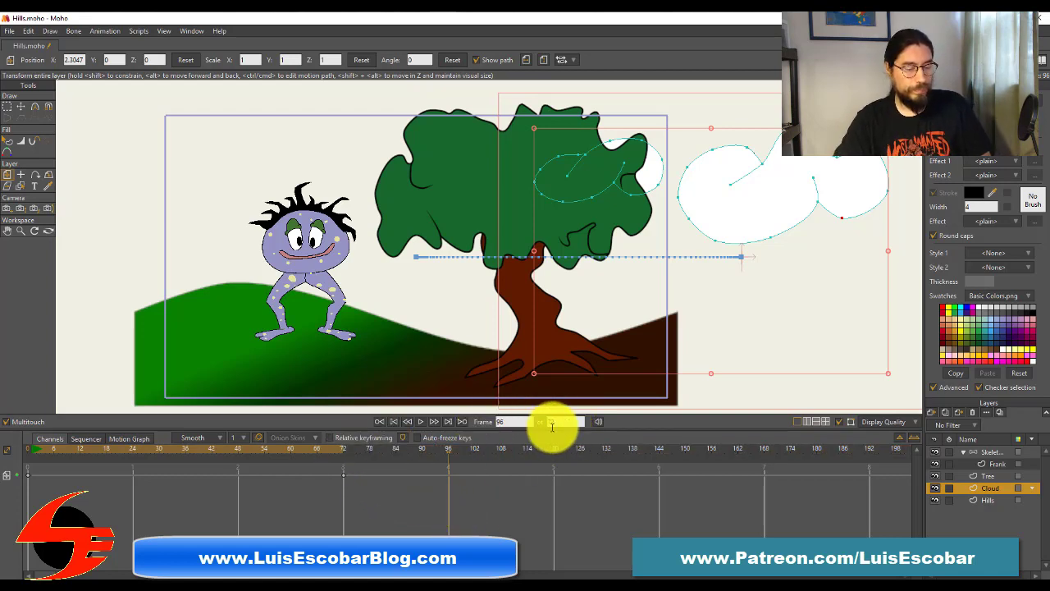
pyautogui.click(331, 450)
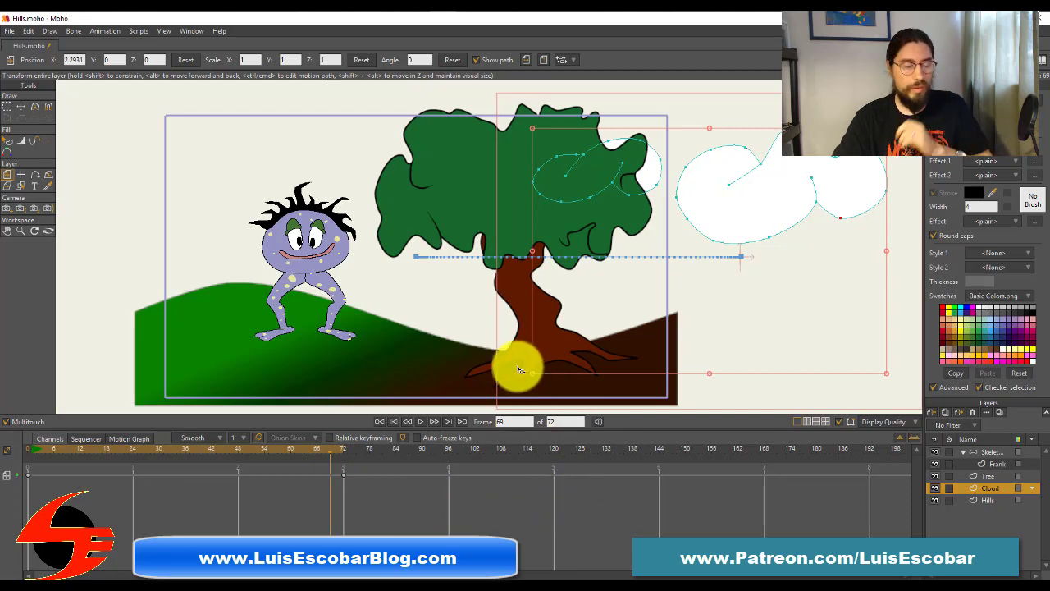
pyautogui.click(419, 422)
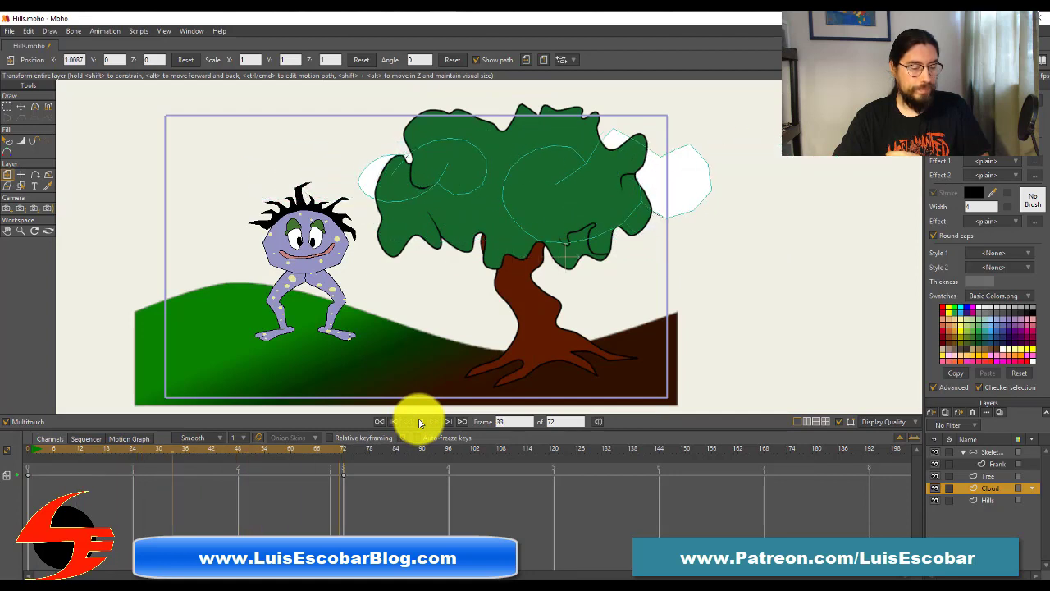
pyautogui.click(420, 421)
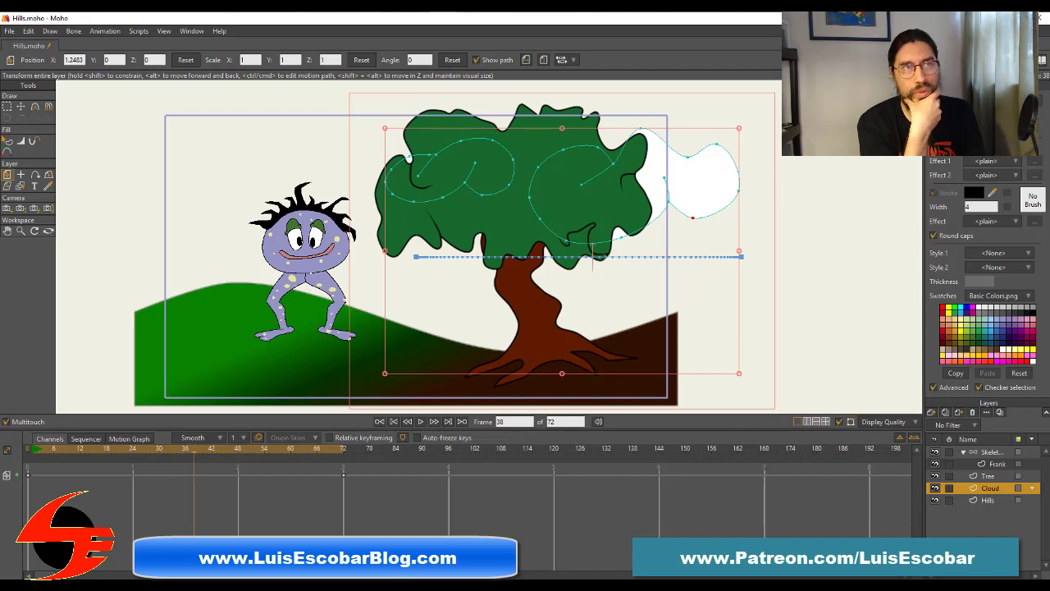
# On the skeleton layer at frame 12, bend the character's legs into a crouch with the Manipulate Bones tool.
pyautogui.click(981, 453)
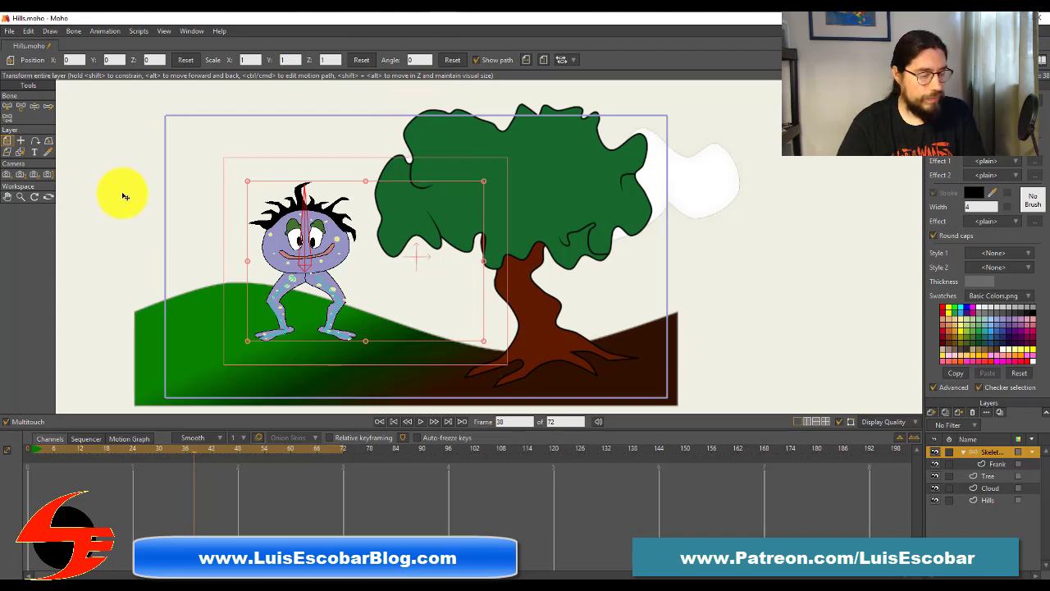
pyautogui.click(79, 449)
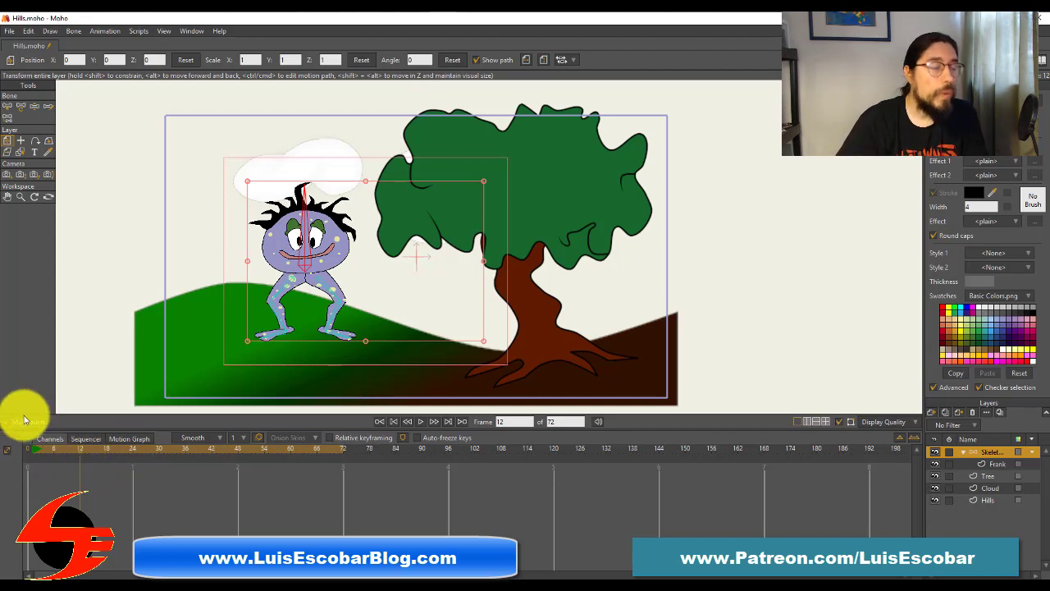
pyautogui.click(34, 107)
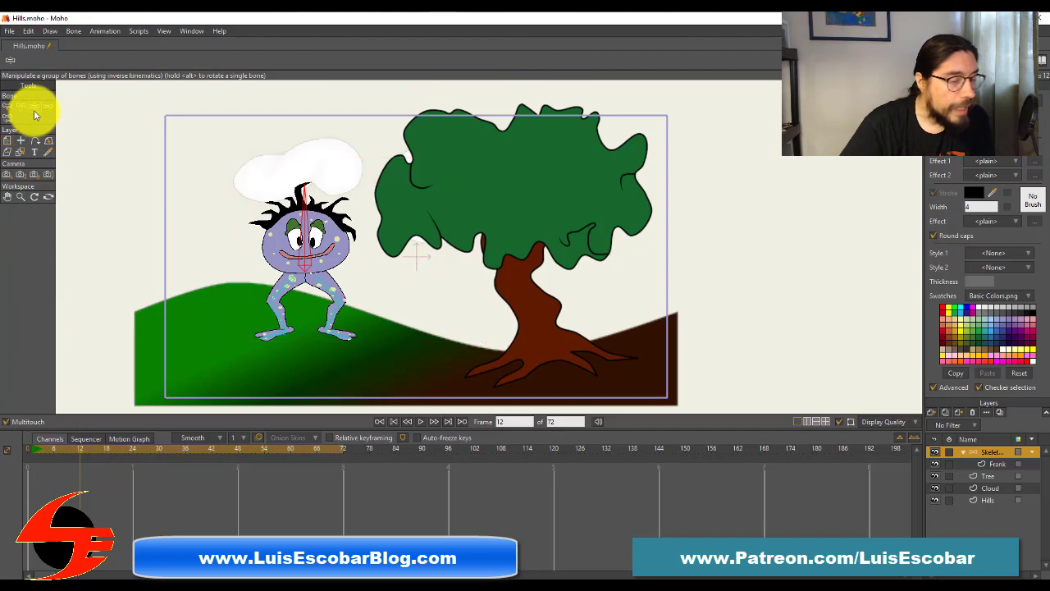
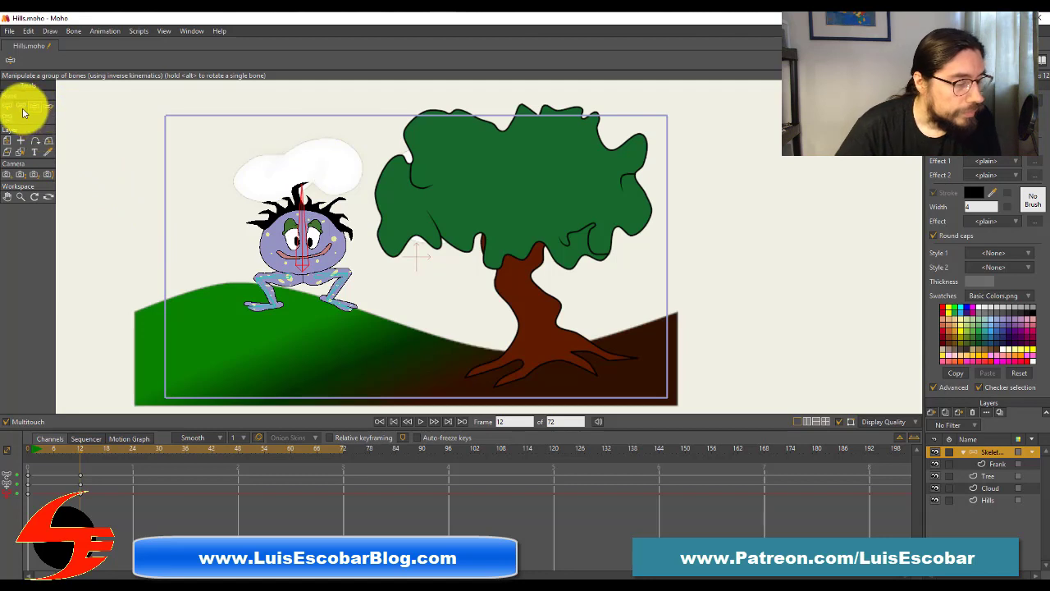
# Try adjusting the crouched character's body bone with the Transform Bone and Manipulate Bones tools.
pyautogui.click(22, 109)
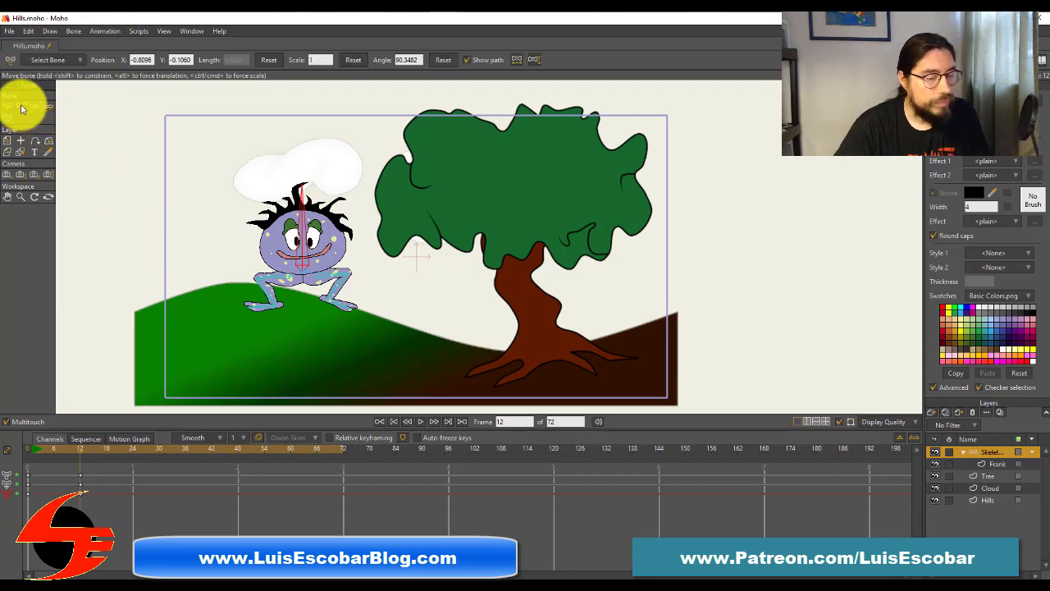
pyautogui.moveTo(302, 194)
pyautogui.mouseDown()
pyautogui.moveTo(320, 179)
pyautogui.moveTo(287, 188)
pyautogui.moveTo(325, 199)
pyautogui.moveTo(298, 183)
pyautogui.moveTo(280, 197)
pyautogui.moveTo(298, 185)
pyautogui.mouseUp()
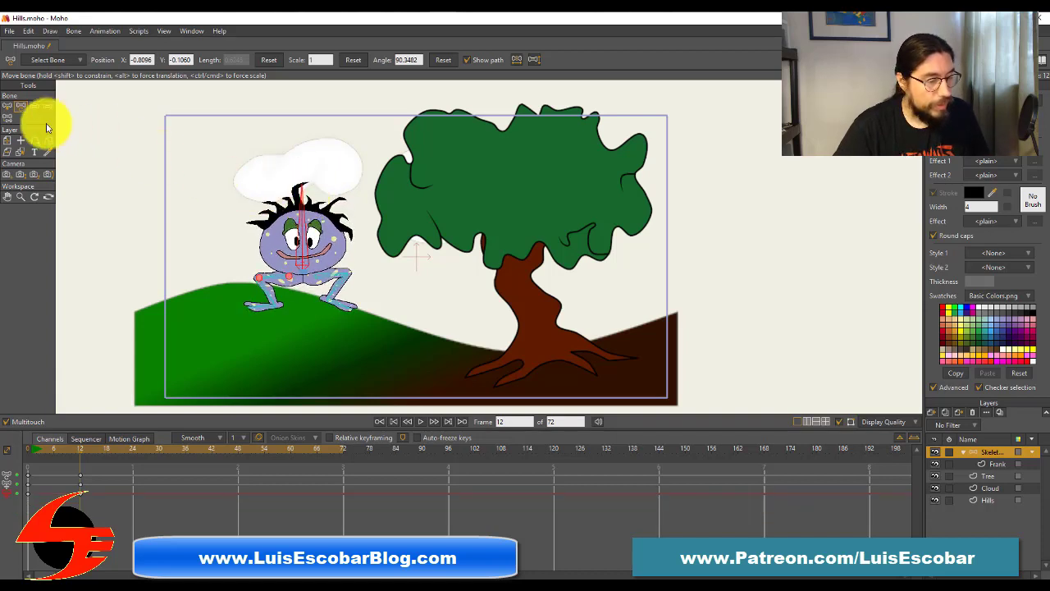
pyautogui.click(33, 107)
pyautogui.moveTo(347, 241); pyautogui.dragTo(354, 215)
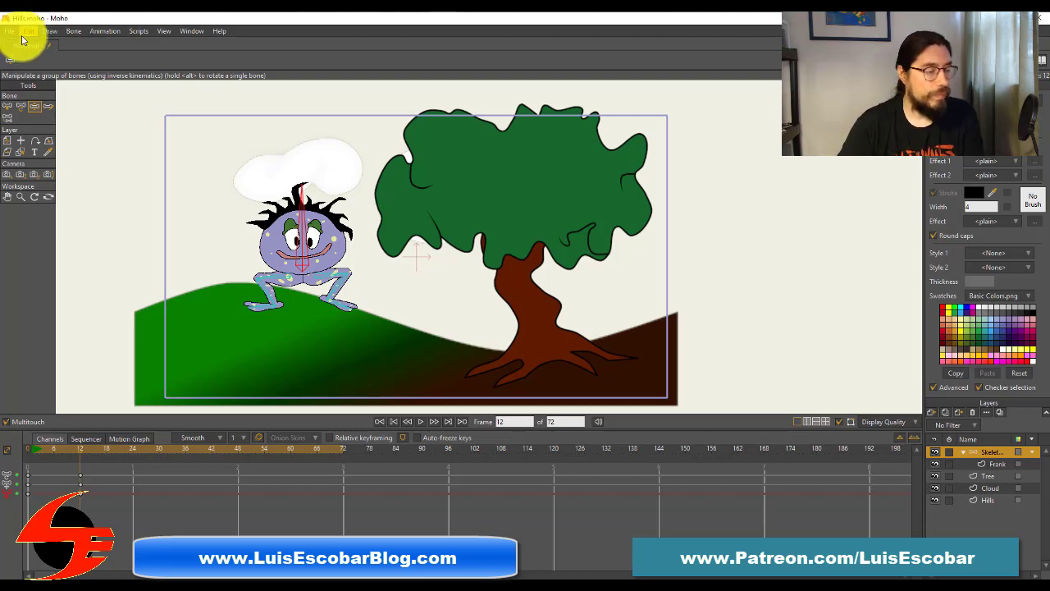
# Lower the character's body bone to X -0.7940, Y -0.58 at frame 12 with Transform Bone, keeping its scale at 1.
pyautogui.click(10, 108)
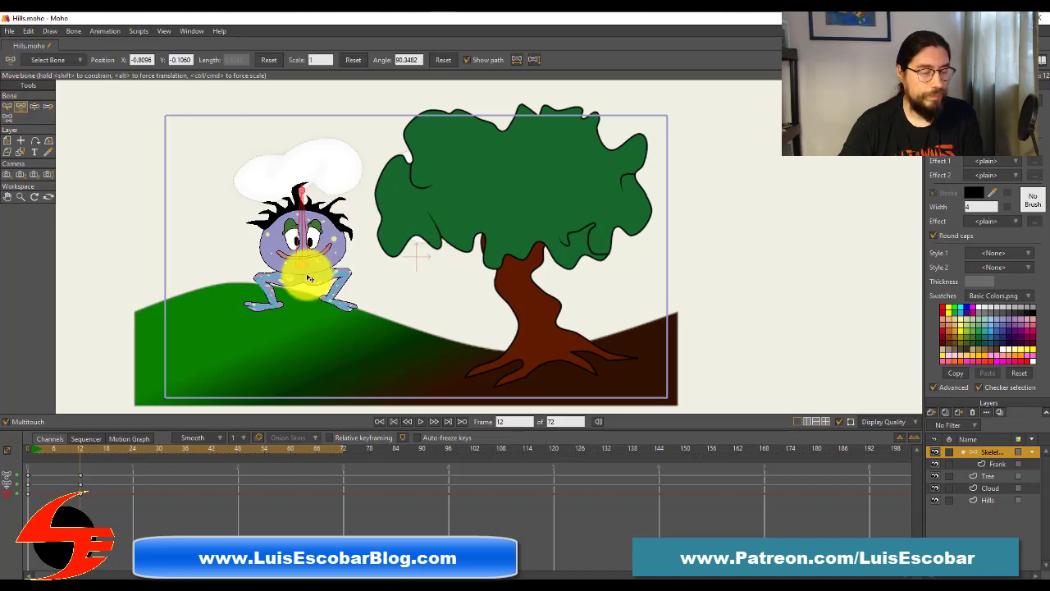
pyautogui.moveTo(309, 279); pyautogui.dragTo(307, 337)
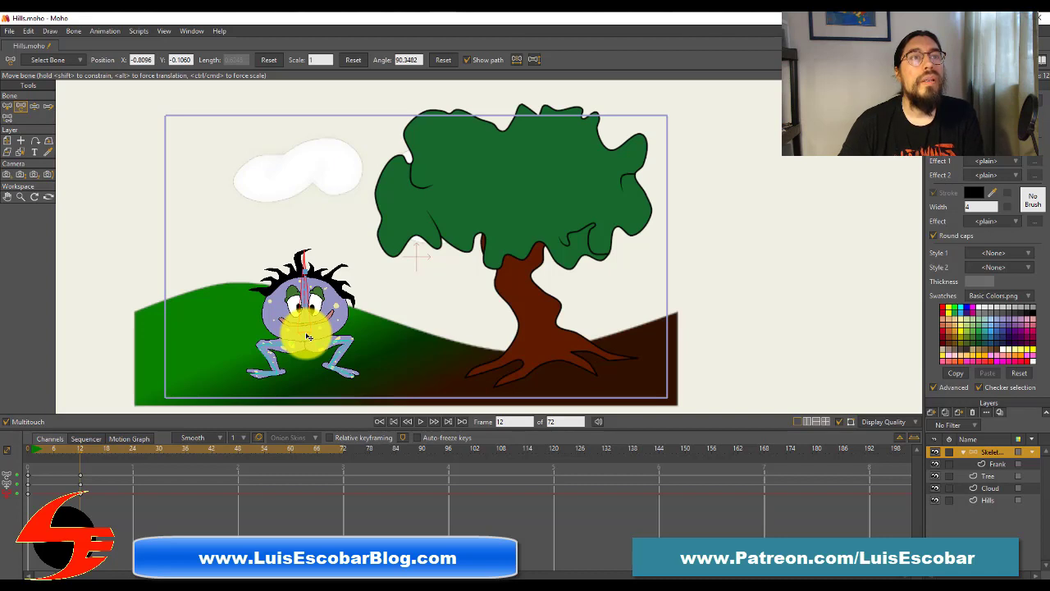
pyautogui.moveTo(307, 336); pyautogui.dragTo(308, 336)
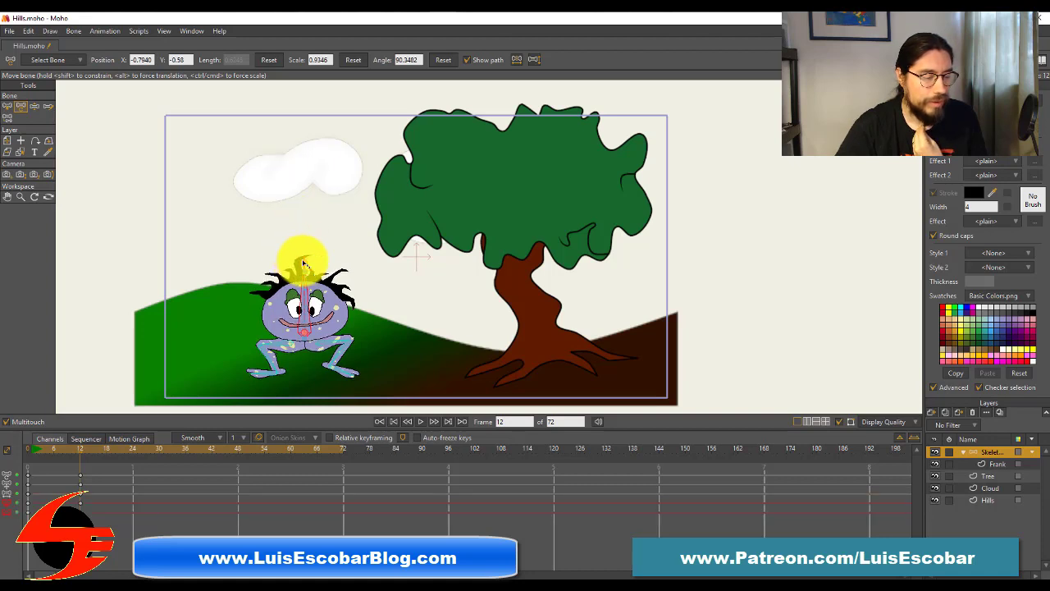
pyautogui.moveTo(301, 262); pyautogui.dragTo(312, 296)
pyautogui.hotkey('ctrl', 'z')
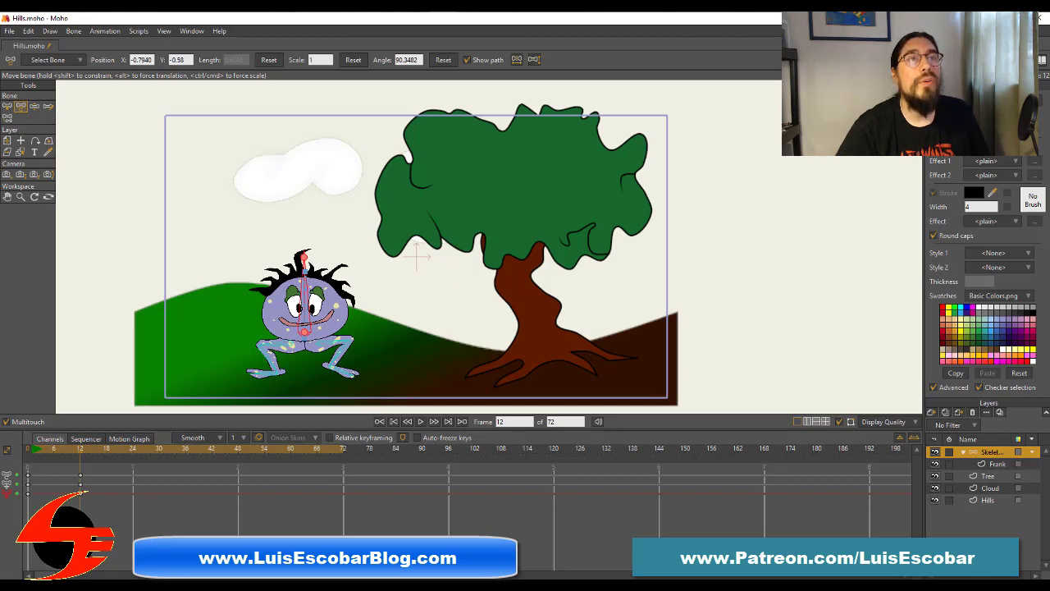
# Try to return the character to its rest pose at frame 24 by resetting all bones.
pyautogui.click(132, 451)
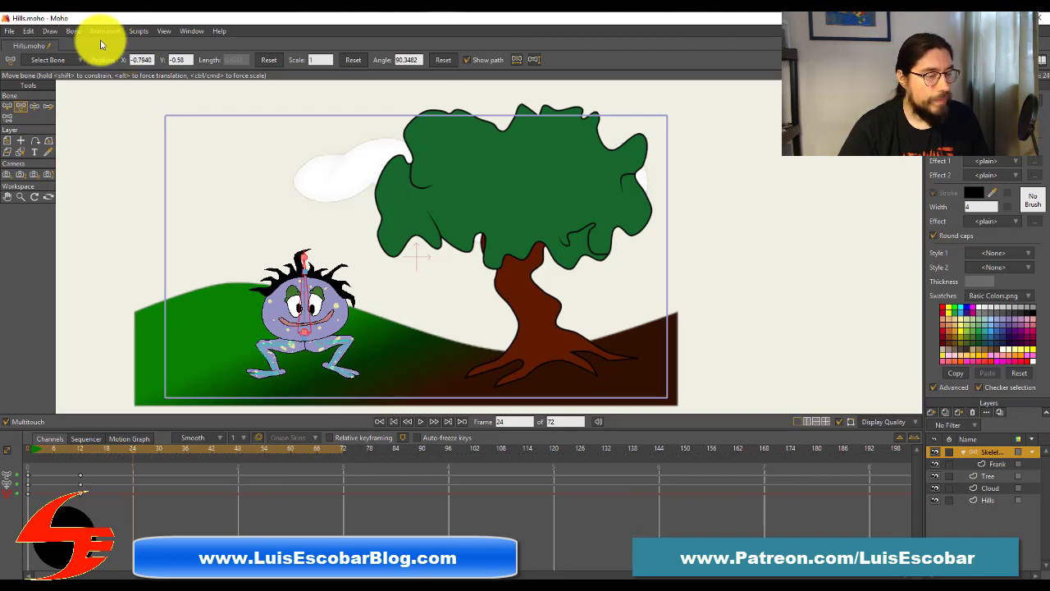
pyautogui.click(75, 32)
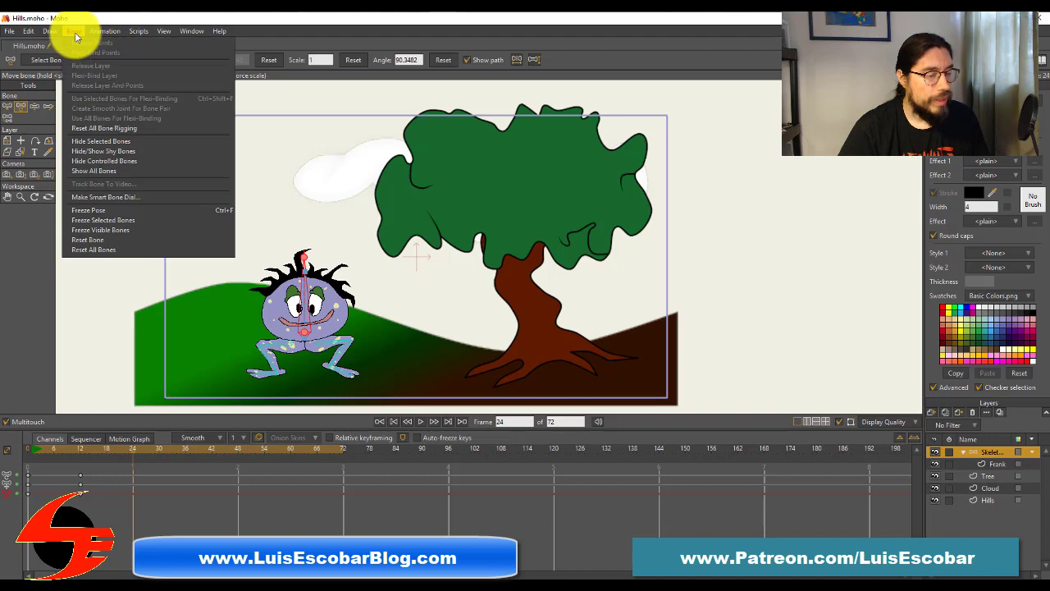
pyautogui.click(99, 129)
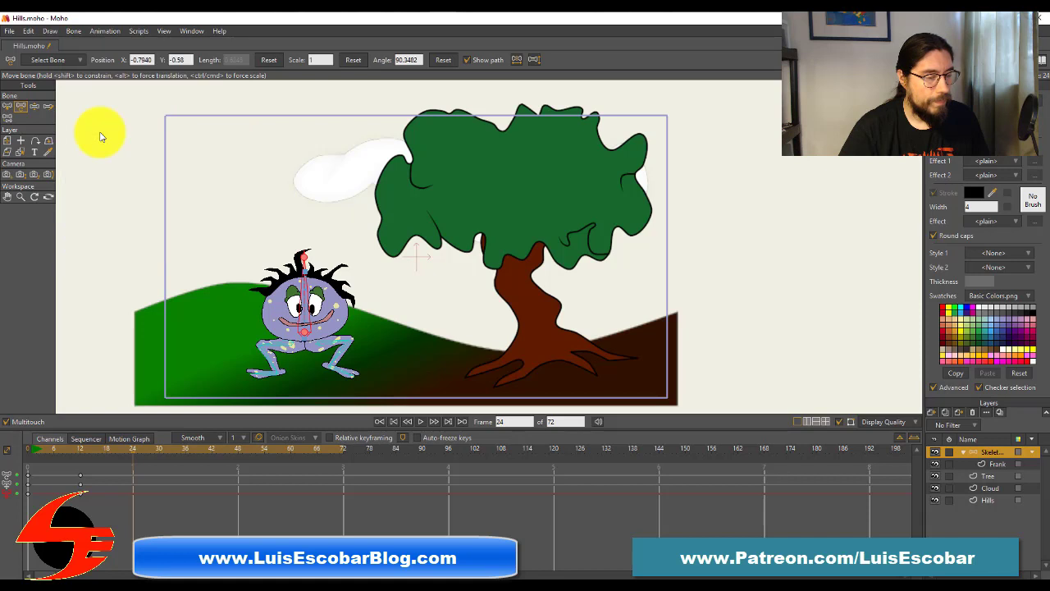
pyautogui.click(75, 33)
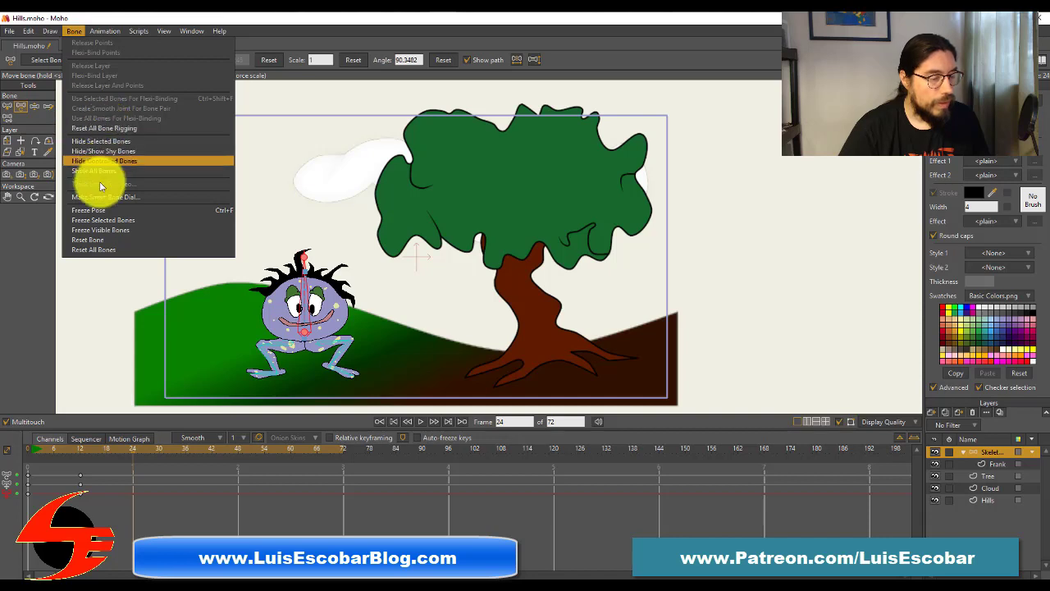
pyautogui.click(101, 247)
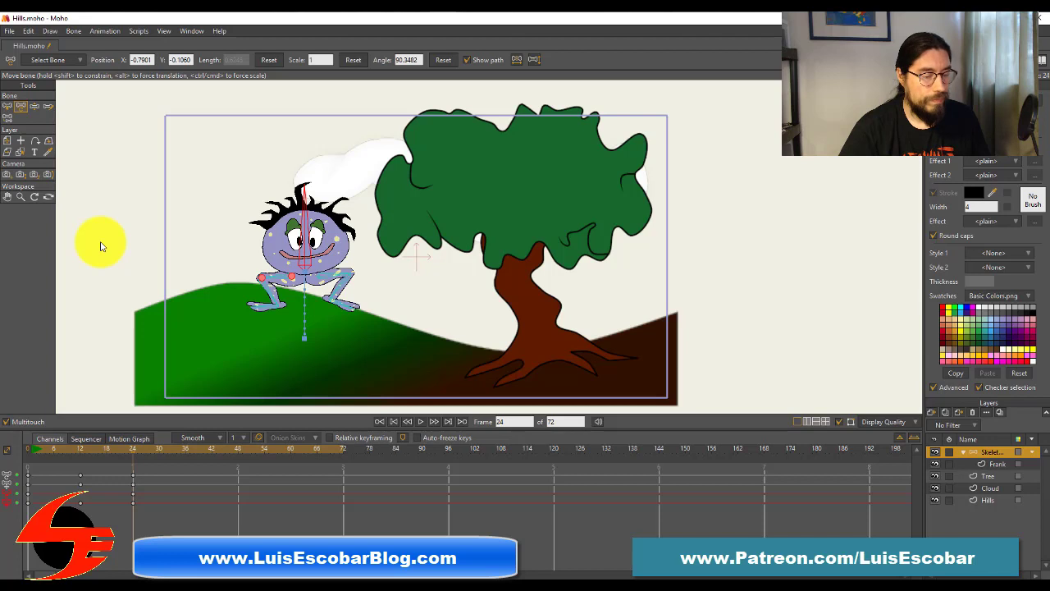
# Undo the last bone reset at frame 24.
pyautogui.hotkey('ctrl', 'z')
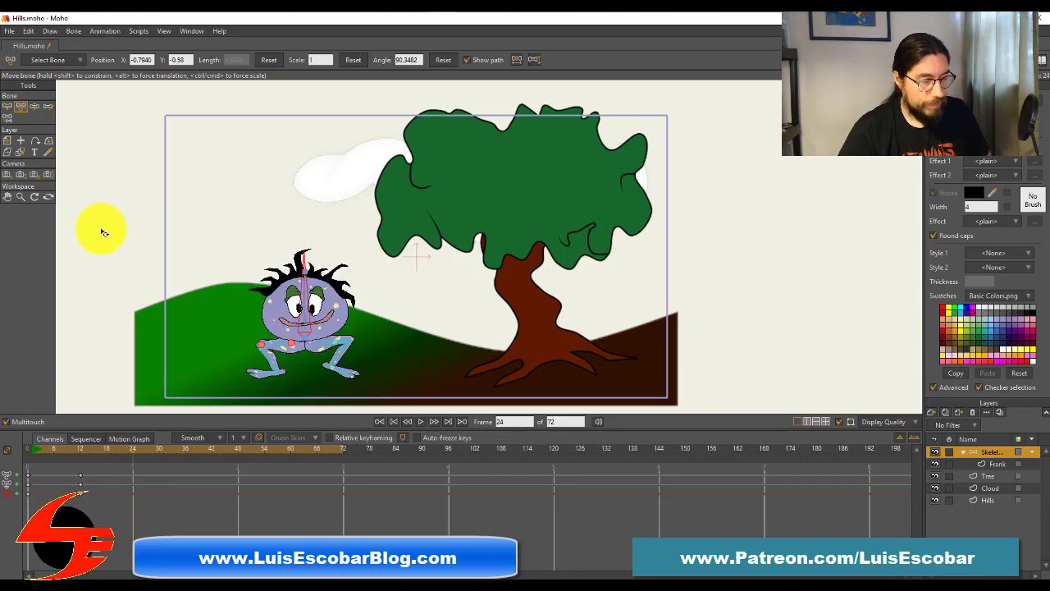
pyautogui.hotkey('ctrl', 'shift', 'z')
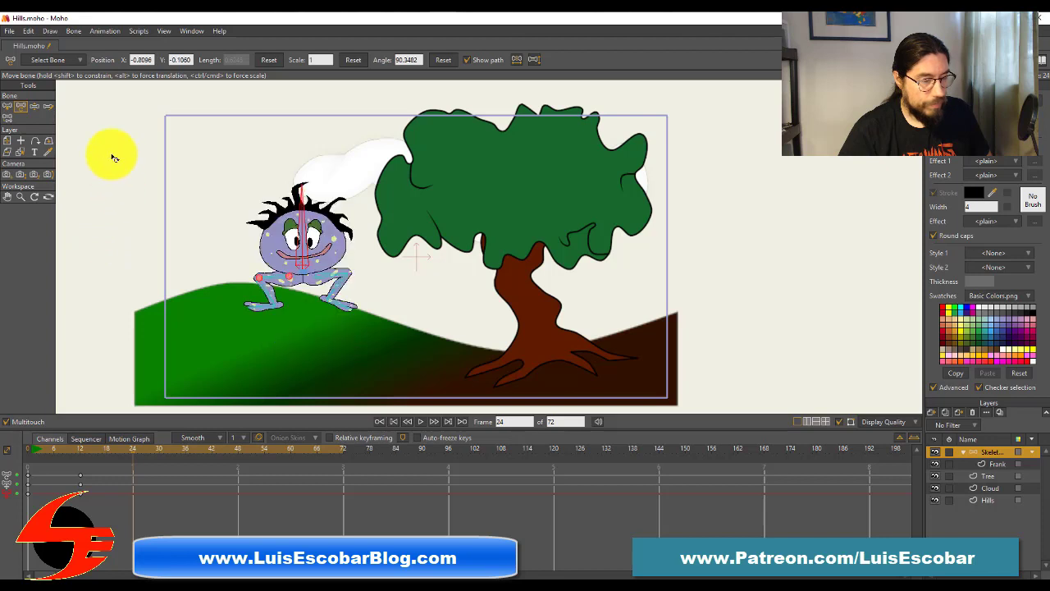
pyautogui.click(28, 31)
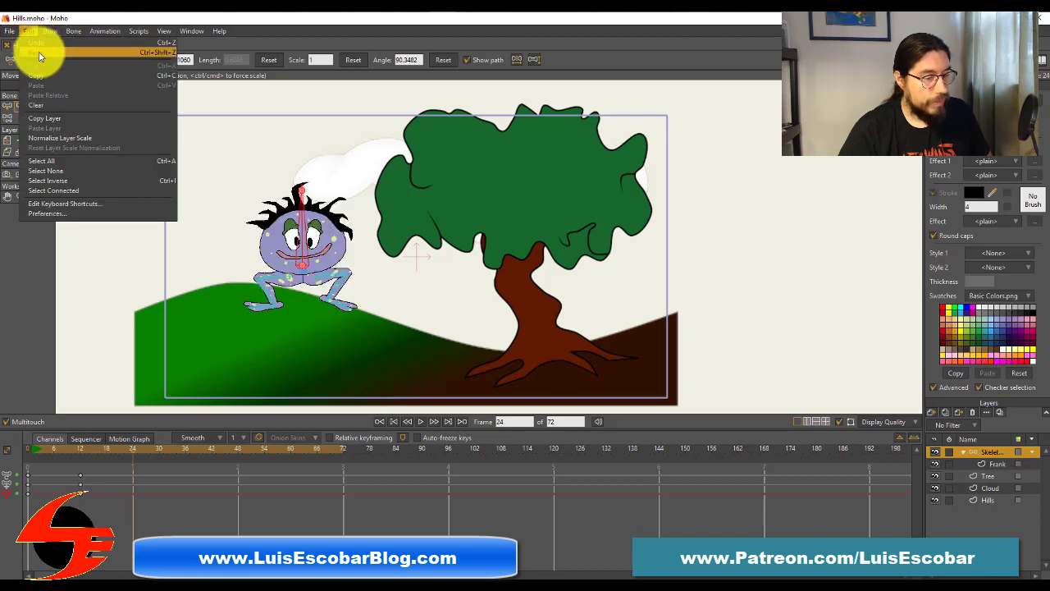
pyautogui.click(38, 44)
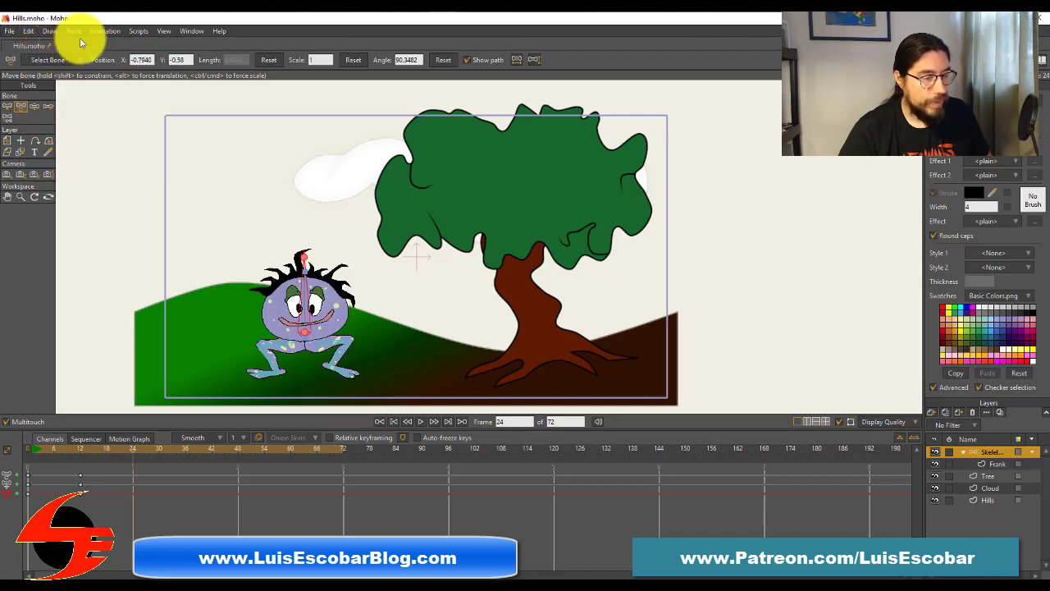
# Try resetting only the selected bone at frame 24, and undo the attempt.
pyautogui.click(74, 31)
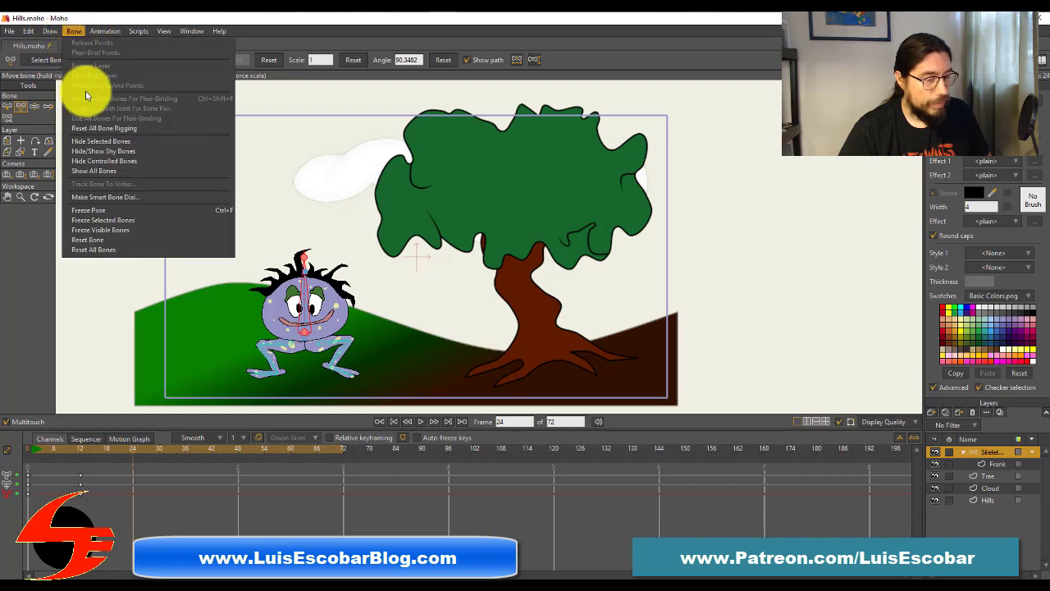
pyautogui.click(114, 242)
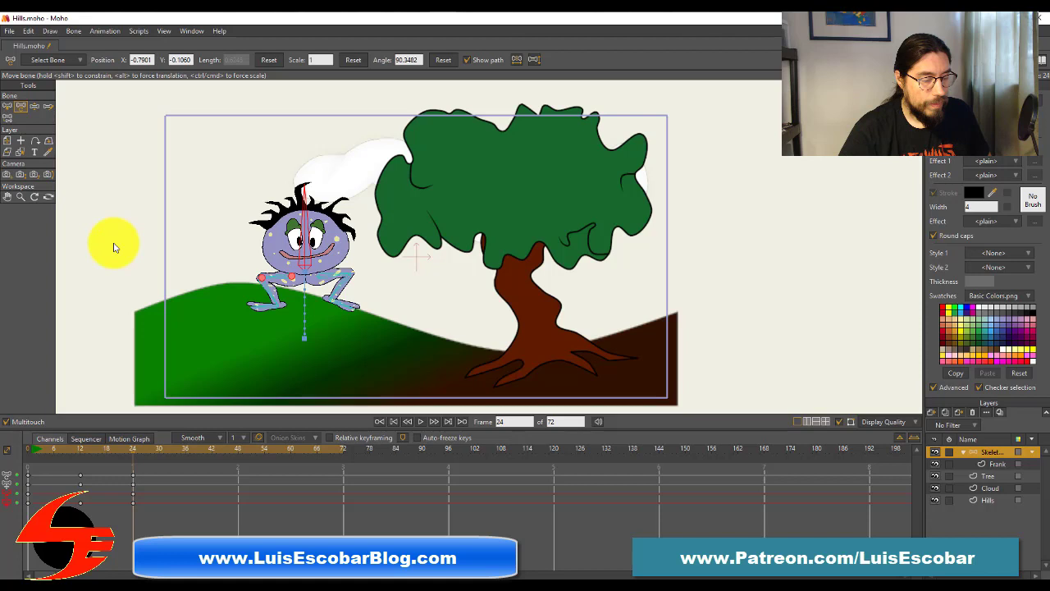
pyautogui.hotkey('ctrl', 'z')
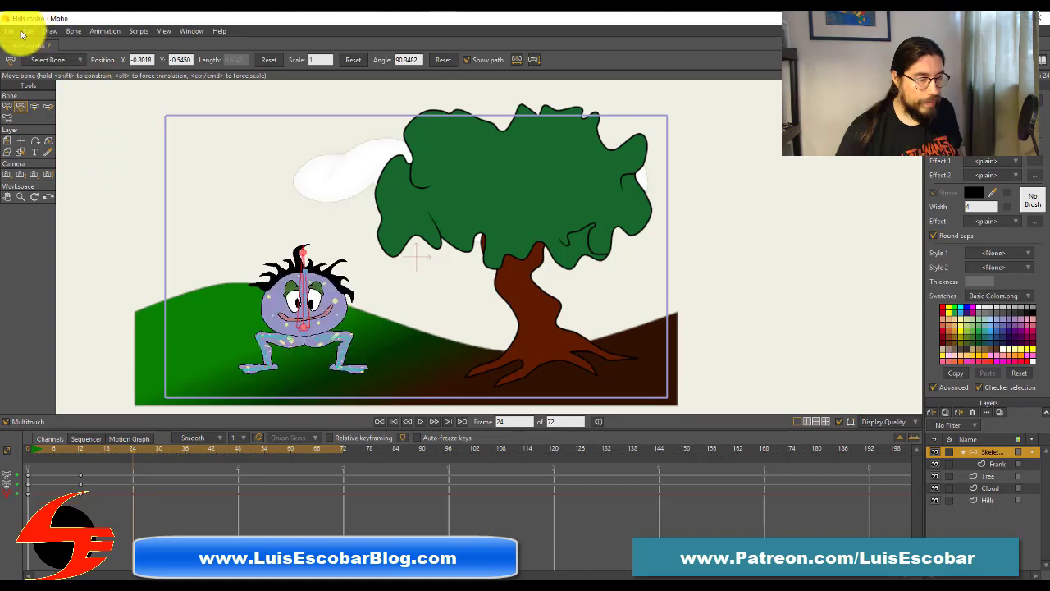
# Reset all of the character's bones to the rest pose at frame 24 and play back the animation.
pyautogui.click(78, 32)
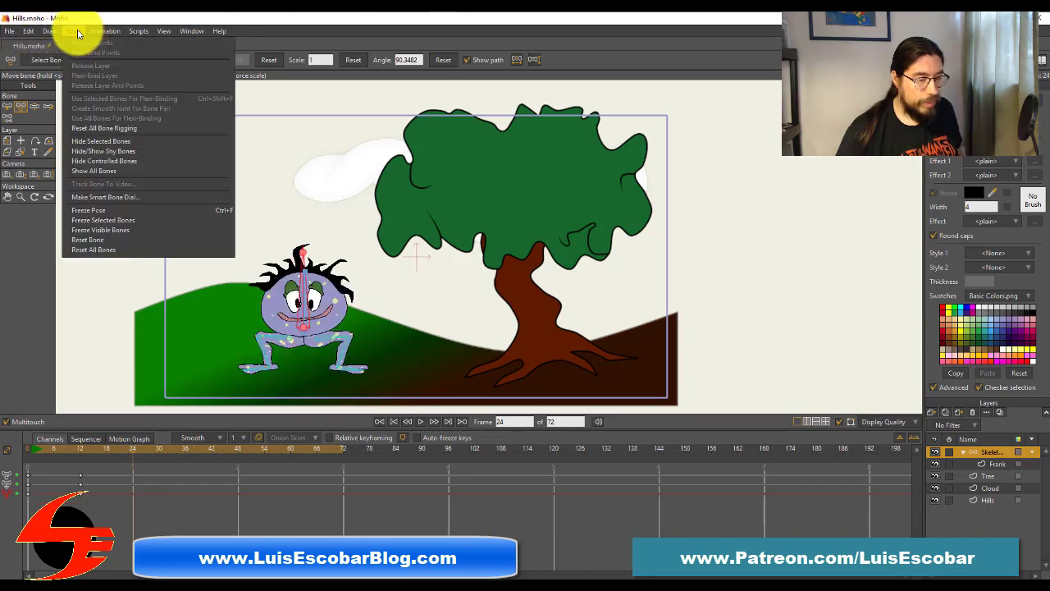
pyautogui.click(105, 243)
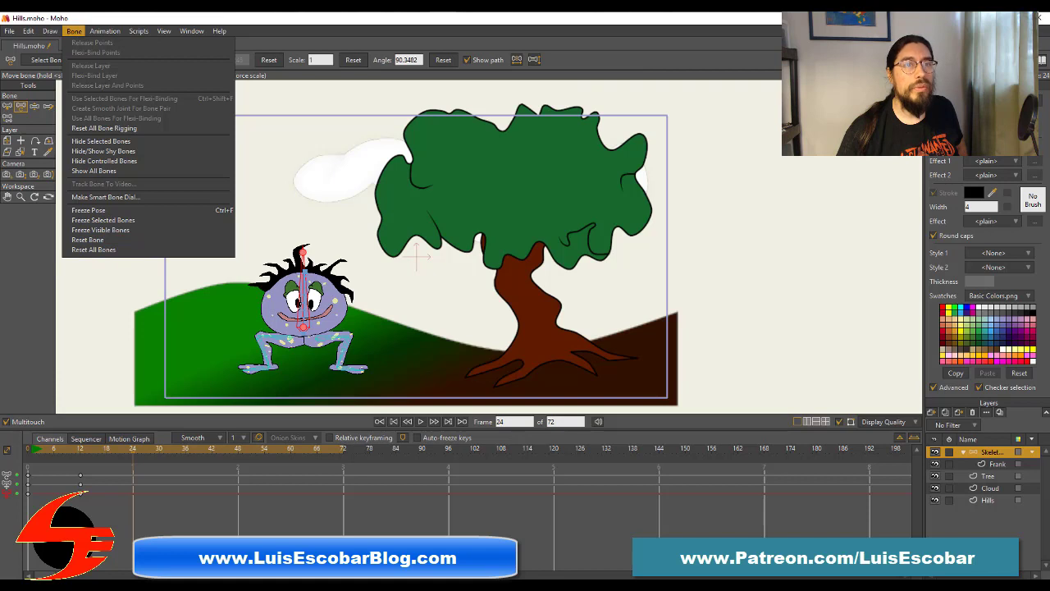
pyautogui.click(127, 249)
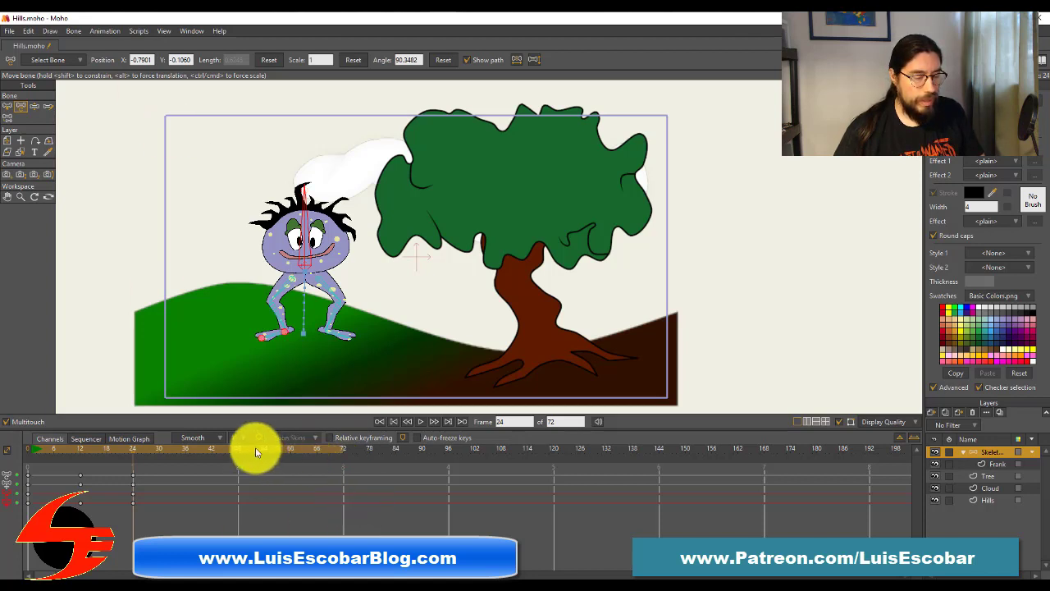
pyautogui.click(420, 422)
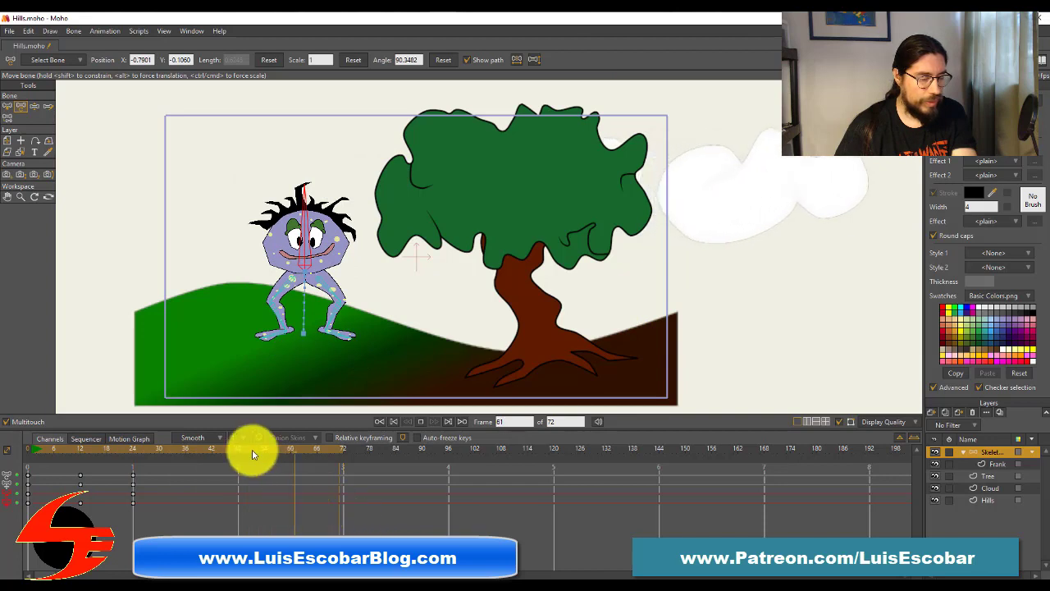
pyautogui.click(419, 425)
pyautogui.click(418, 426)
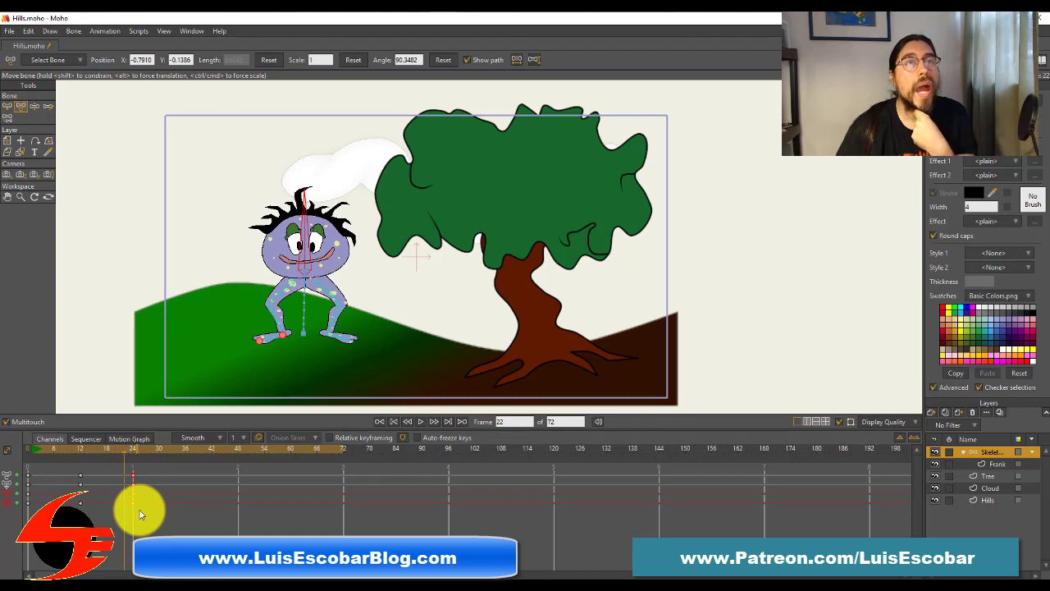
# Set the interpolation of all the skeleton's frame 24 keyframes to Cycle, looping back to absolute frame 1 with an interval of 1.
pyautogui.hotkey('ctrl', 'a')
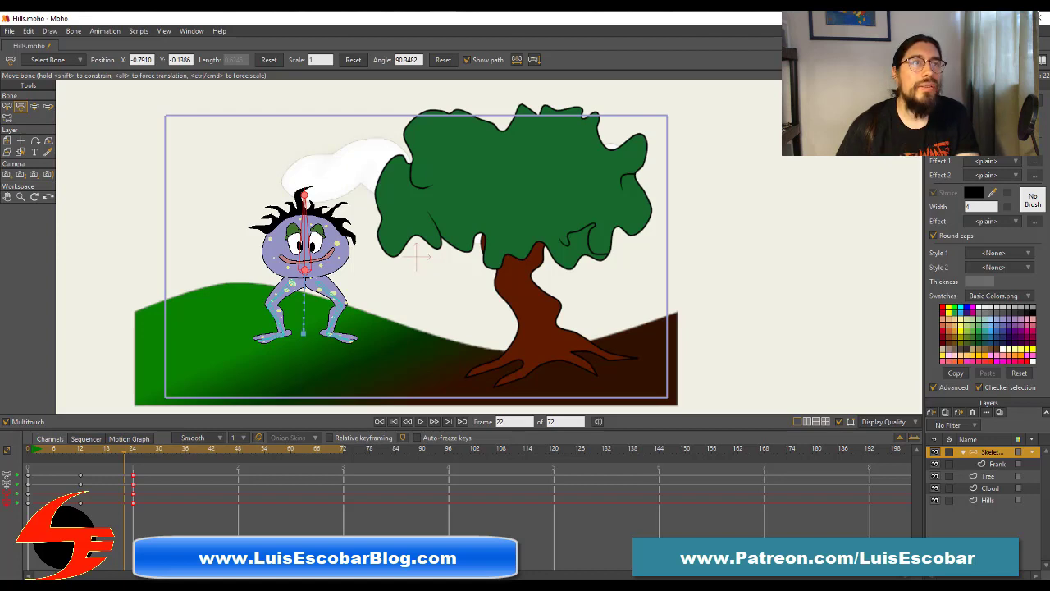
pyautogui.rightClick(134, 479)
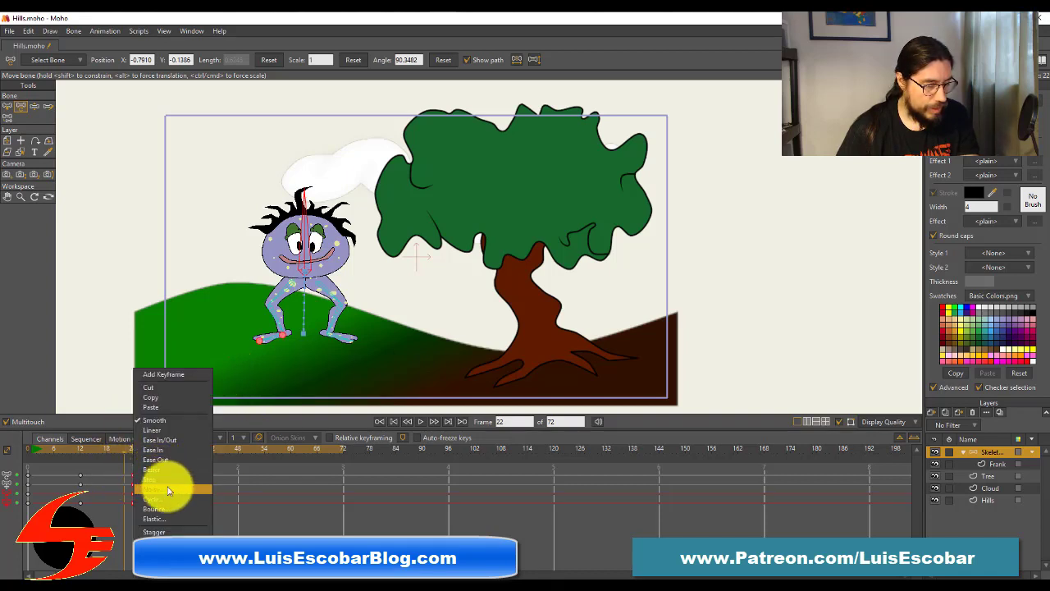
pyautogui.click(167, 503)
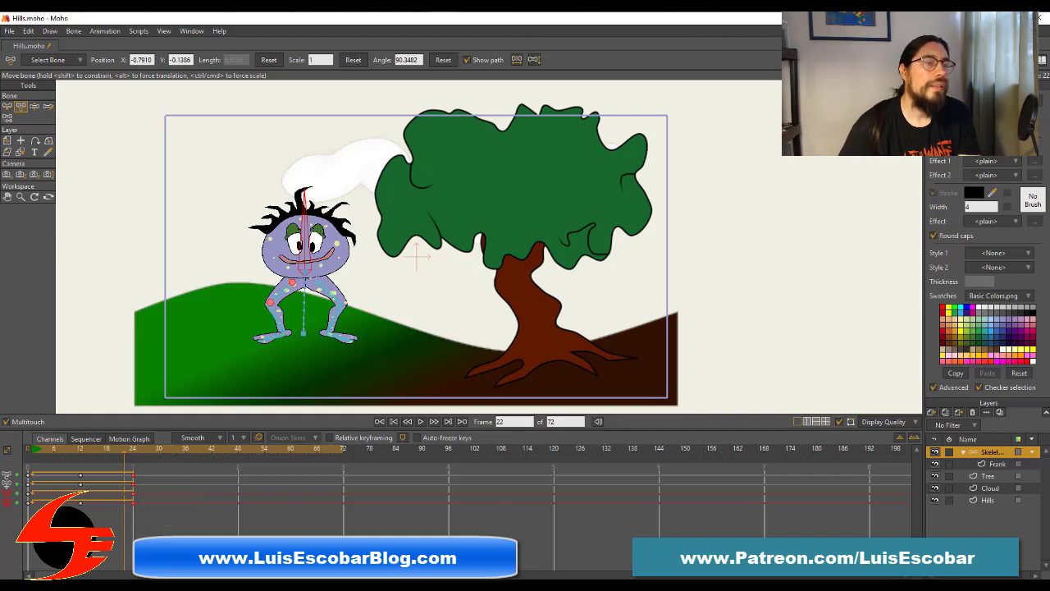
pyautogui.moveTo(469, 192); pyautogui.dragTo(771, 135)
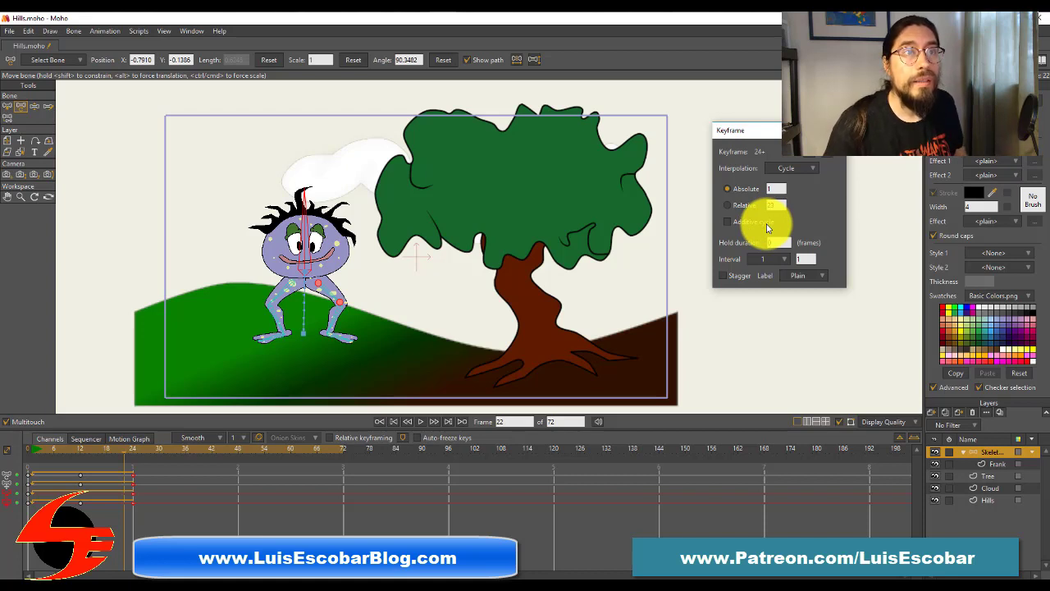
pyautogui.click(805, 261)
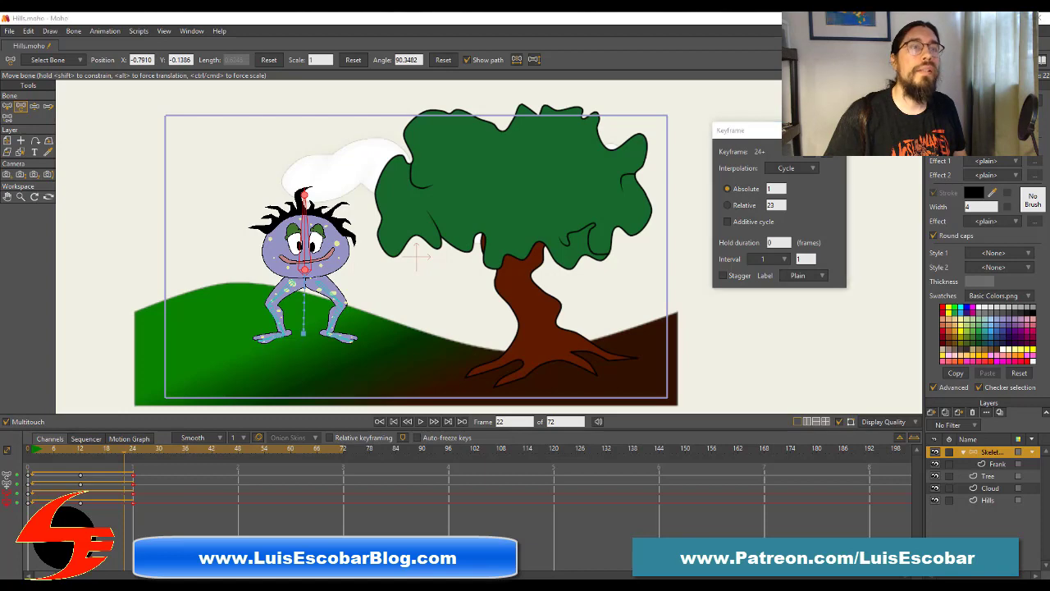
# Switch to the Moho 12 Tutorial Manual PDF to compare its cycle settings, and return to Moho.
pyautogui.moveTo(580, 13); pyautogui.dragTo(579, 91)
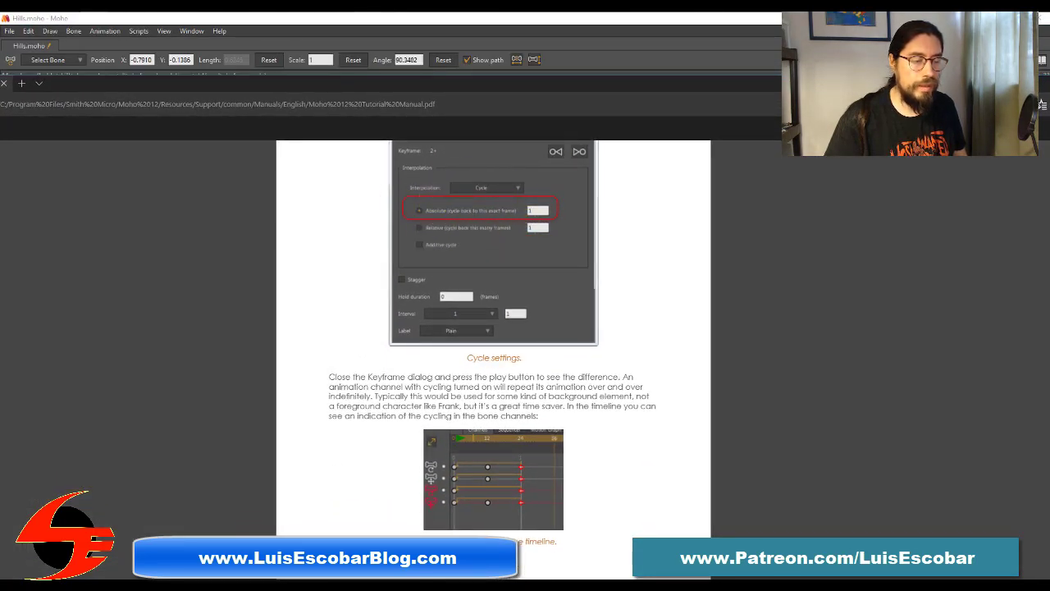
pyautogui.click(197, 41)
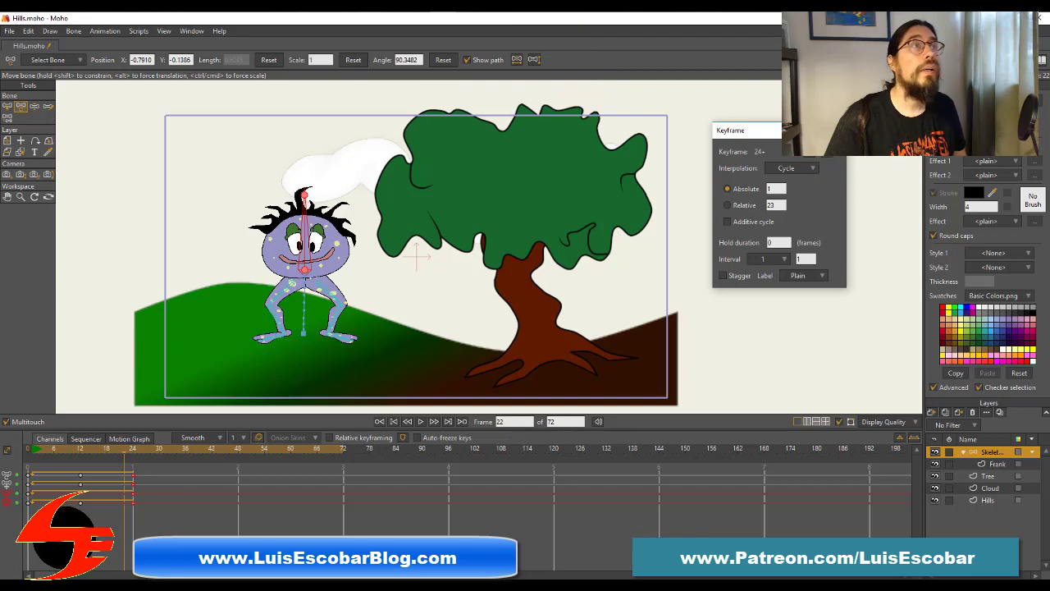
pyautogui.hotkey('alt', 'Tab')
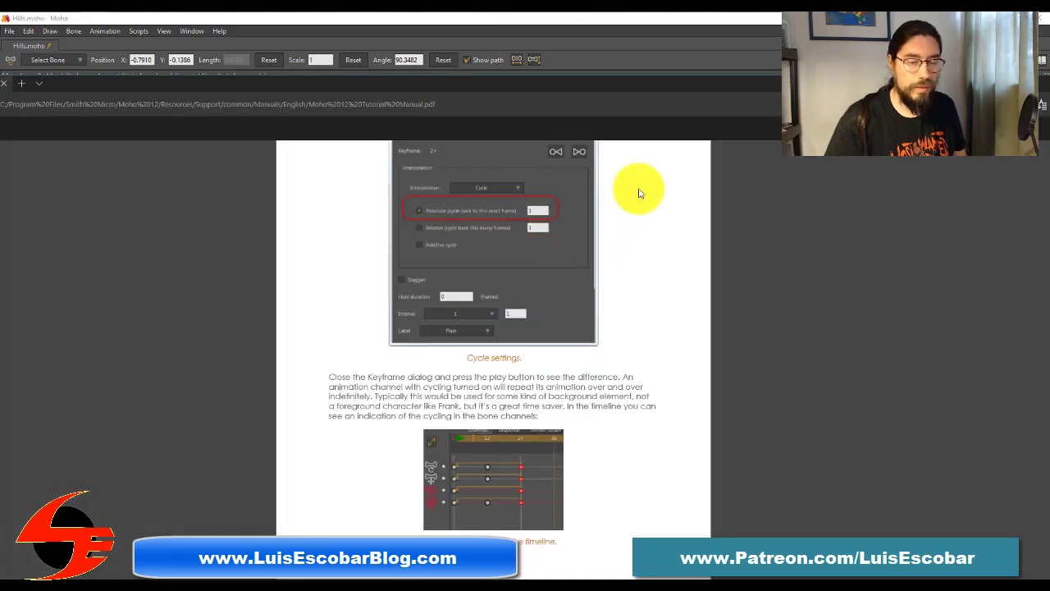
pyautogui.doubleClick(714, 89)
pyautogui.hotkey('alt', 'Tab')
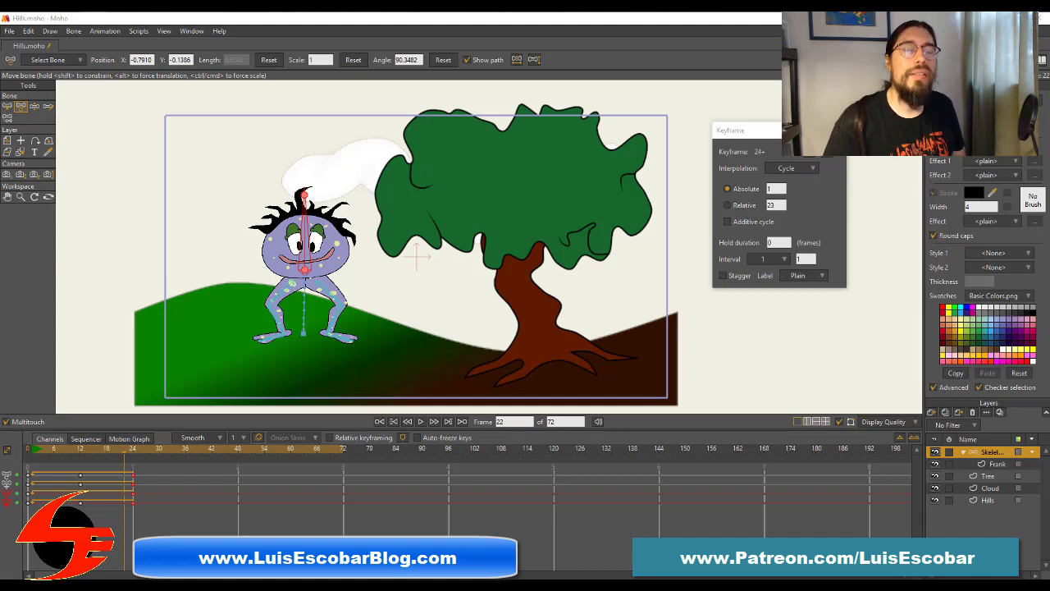
# Close the keyframe settings and play back the scene to check the character's cycled crouch.
pyautogui.click(328, 293)
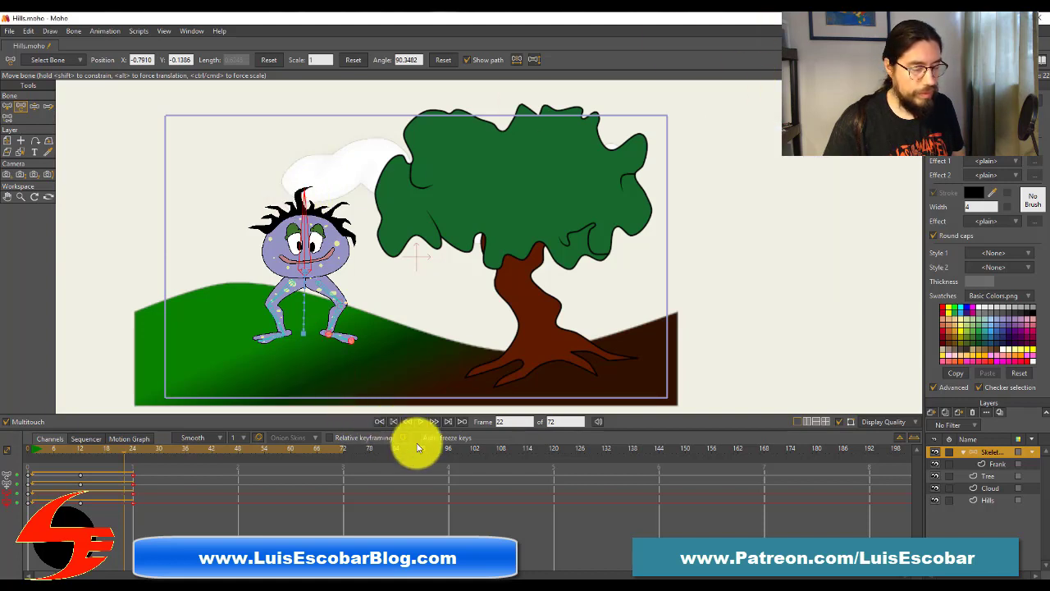
pyautogui.click(417, 421)
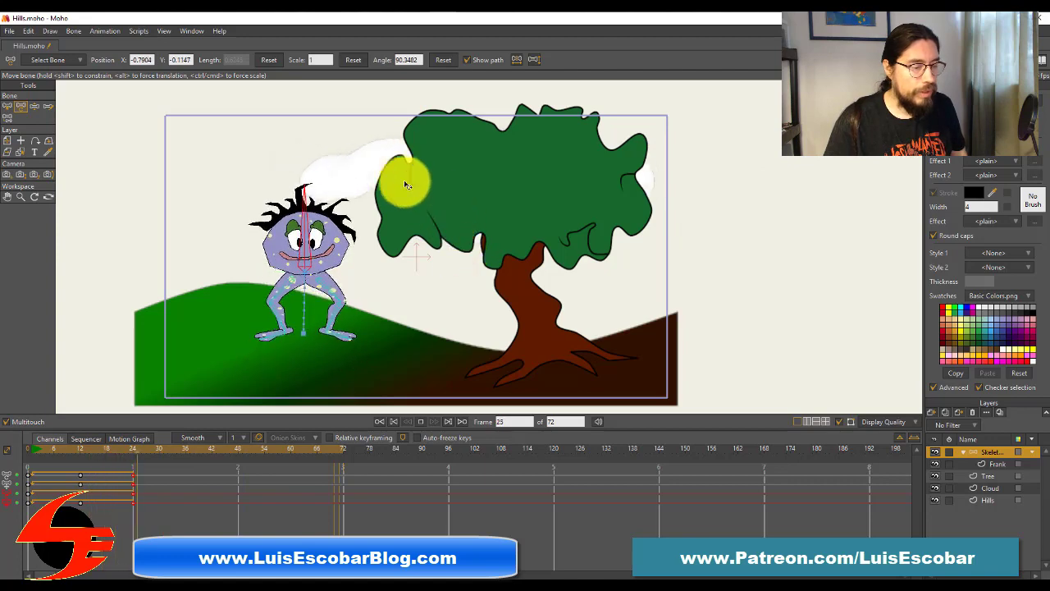
pyautogui.click(418, 421)
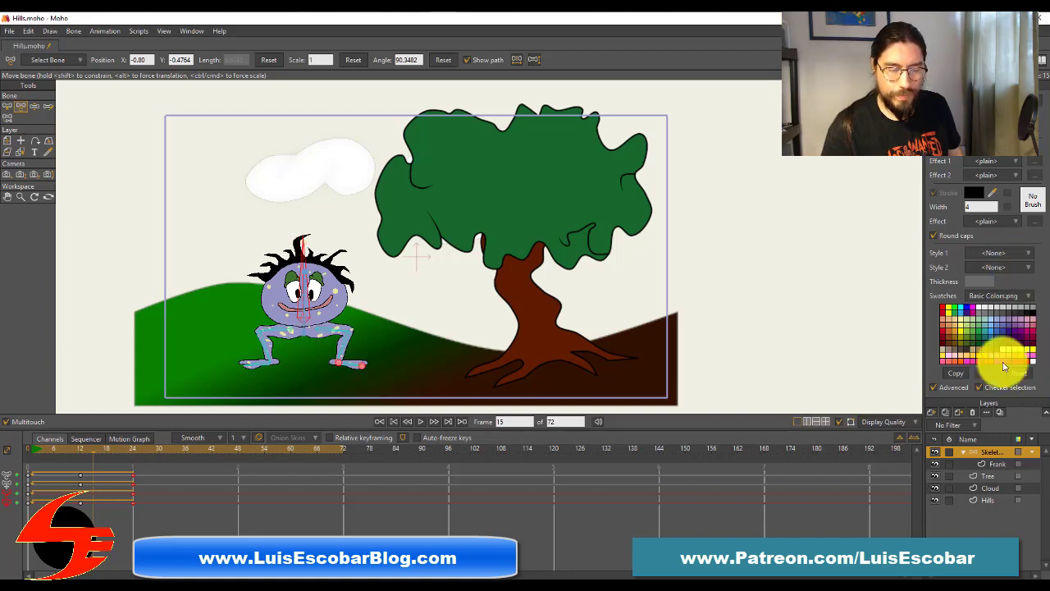
# On the Cloud layer at frame 72, reshape the smaller cloud behind the tree by moving its outline points with Transform Points.
pyautogui.click(1003, 490)
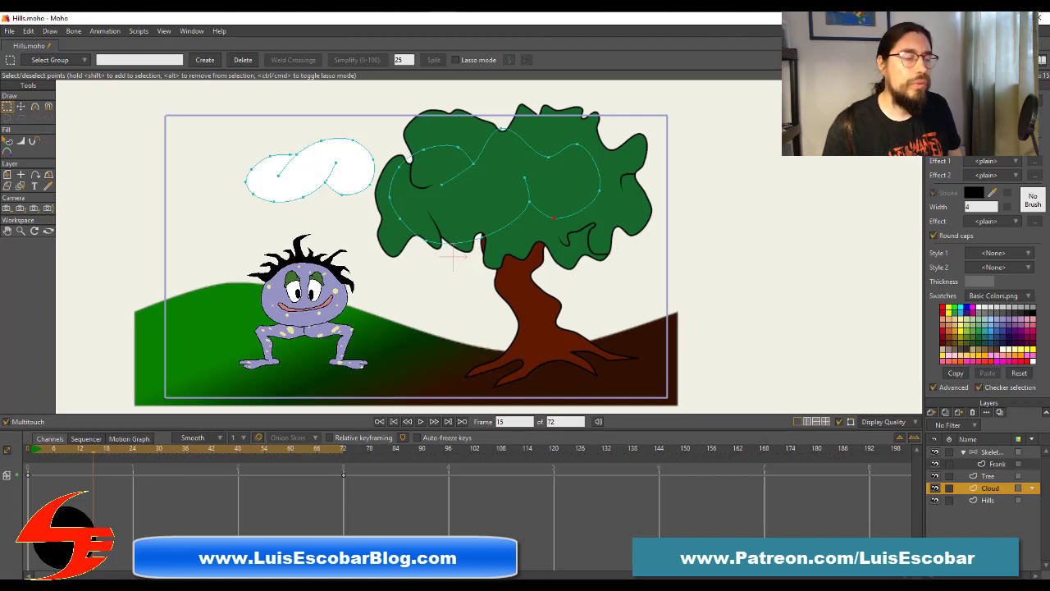
pyautogui.click(21, 107)
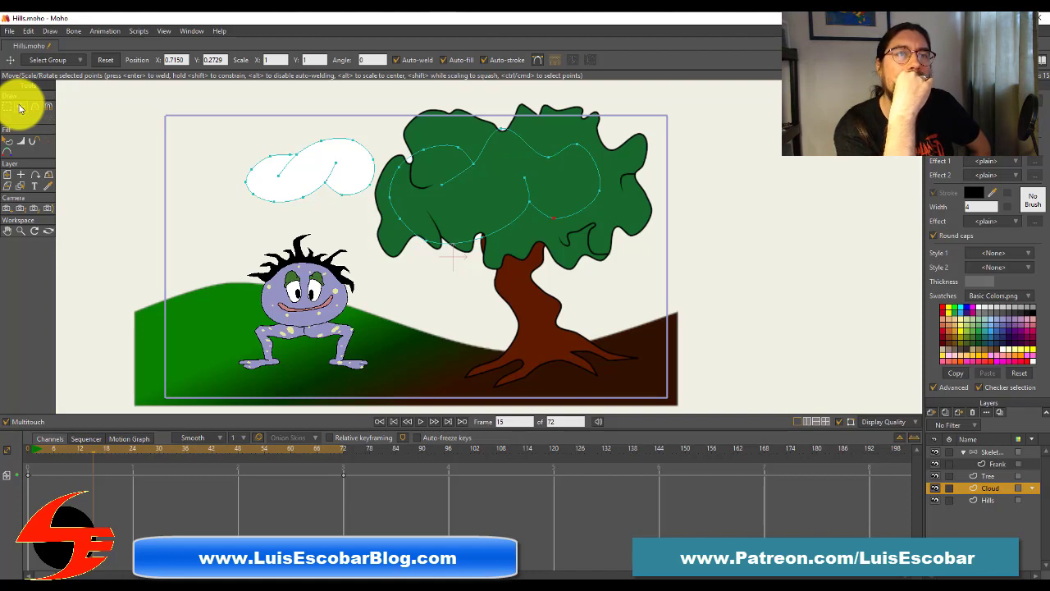
pyautogui.click(449, 425)
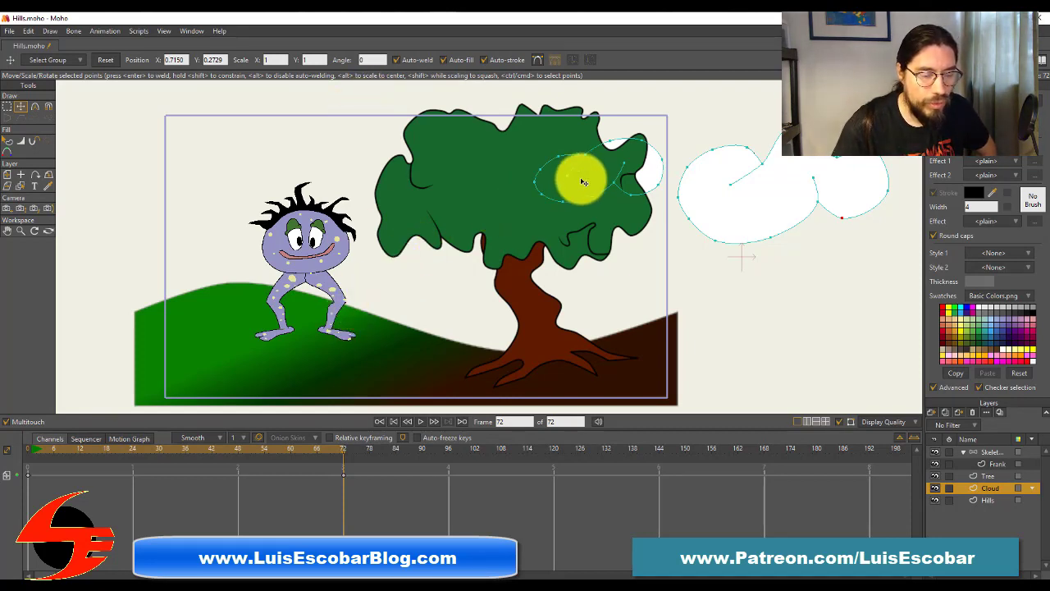
pyautogui.moveTo(582, 183); pyautogui.dragTo(681, 202)
pyautogui.press('Return')
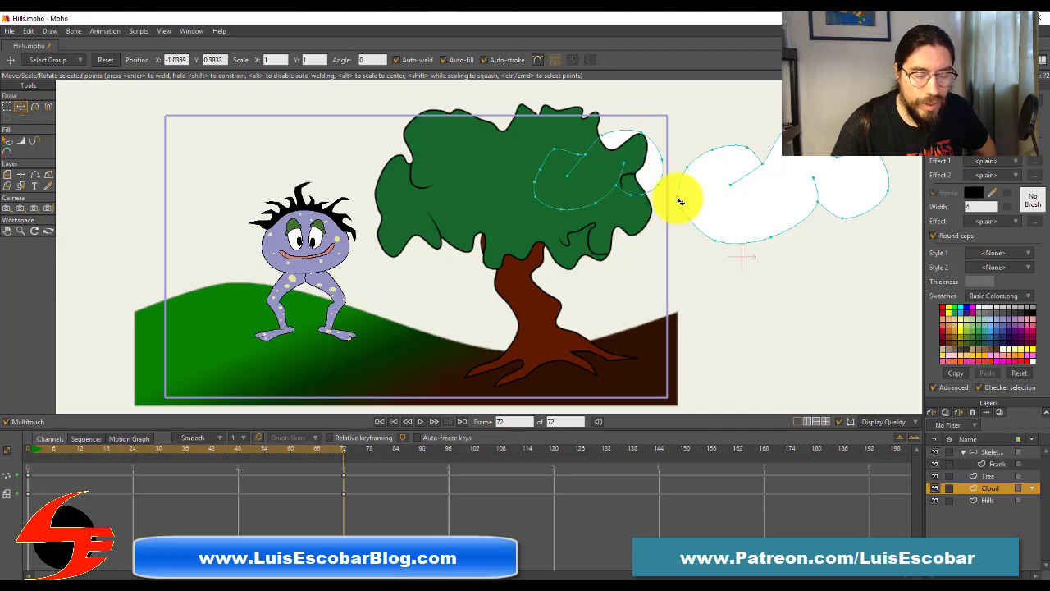
# Reshape the larger cloud at frame 72 by moving its outline points outward into a rounder, puffier form.
pyautogui.click(679, 197)
pyautogui.moveTo(692, 223); pyautogui.dragTo(713, 248)
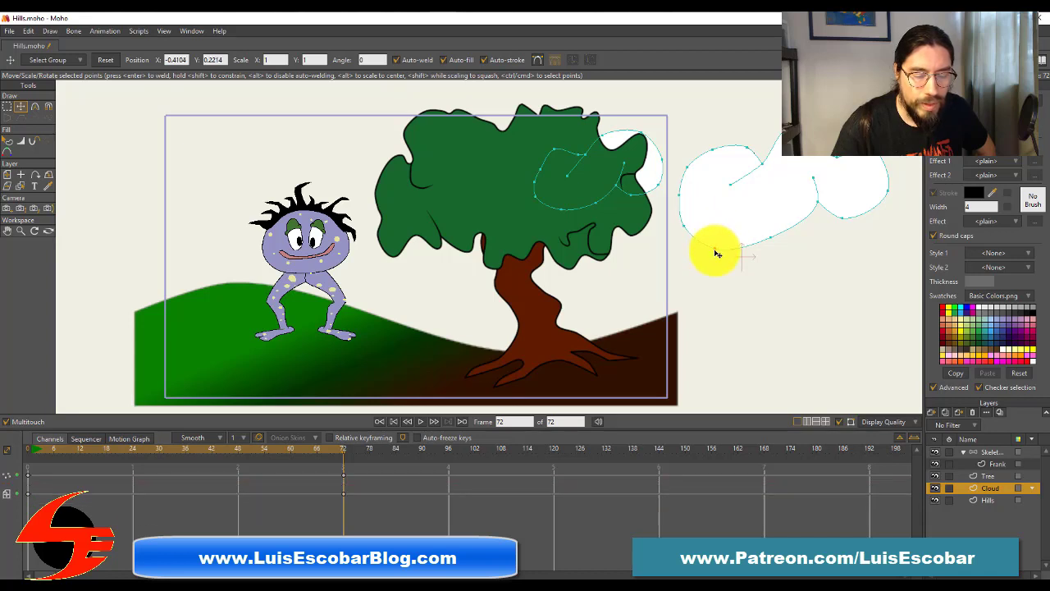
pyautogui.click(681, 161)
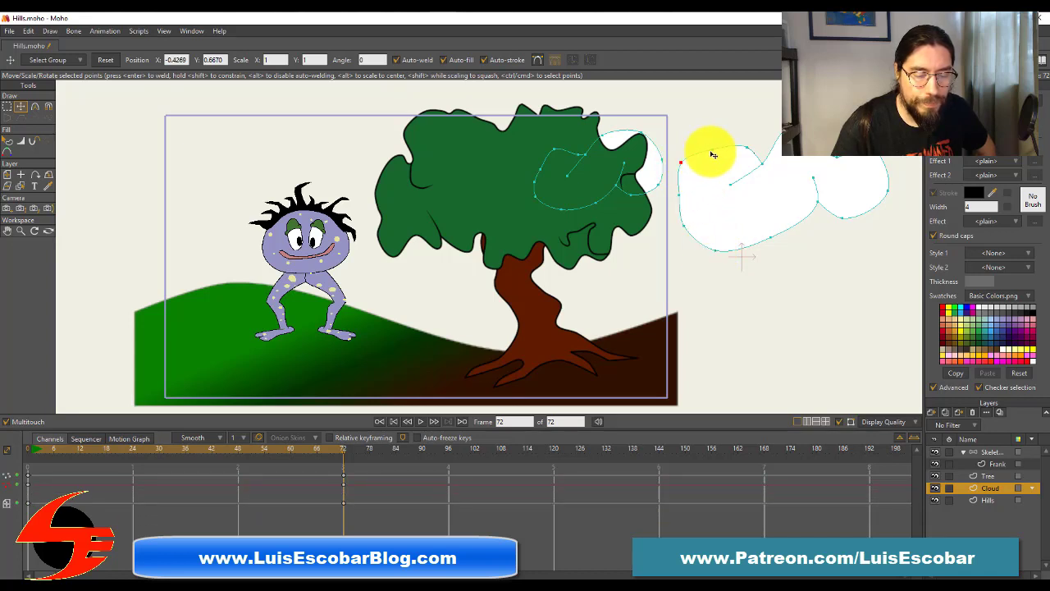
pyautogui.moveTo(715, 153); pyautogui.dragTo(710, 146)
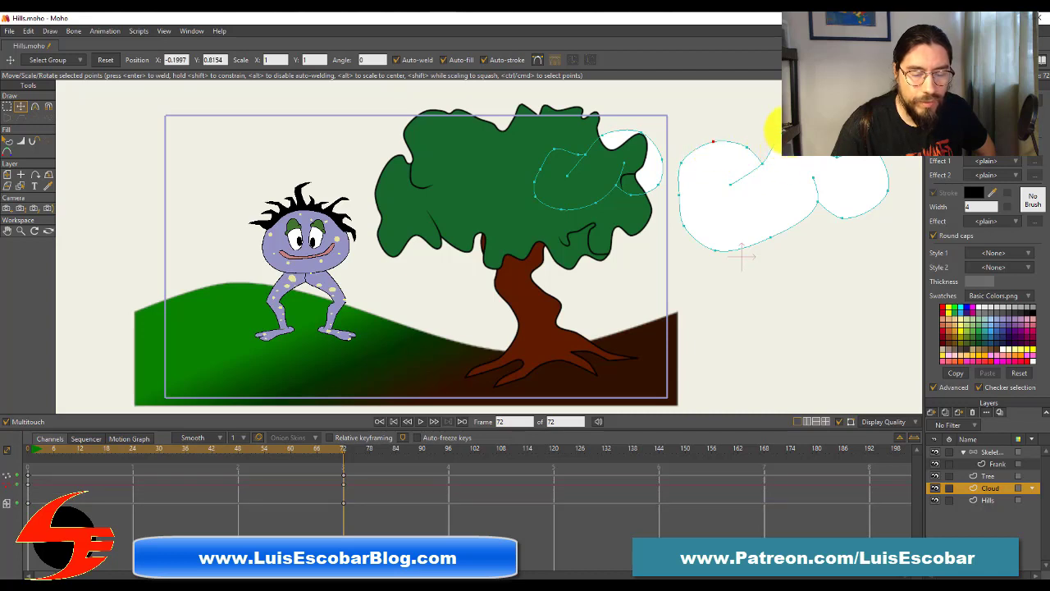
pyautogui.click(776, 136)
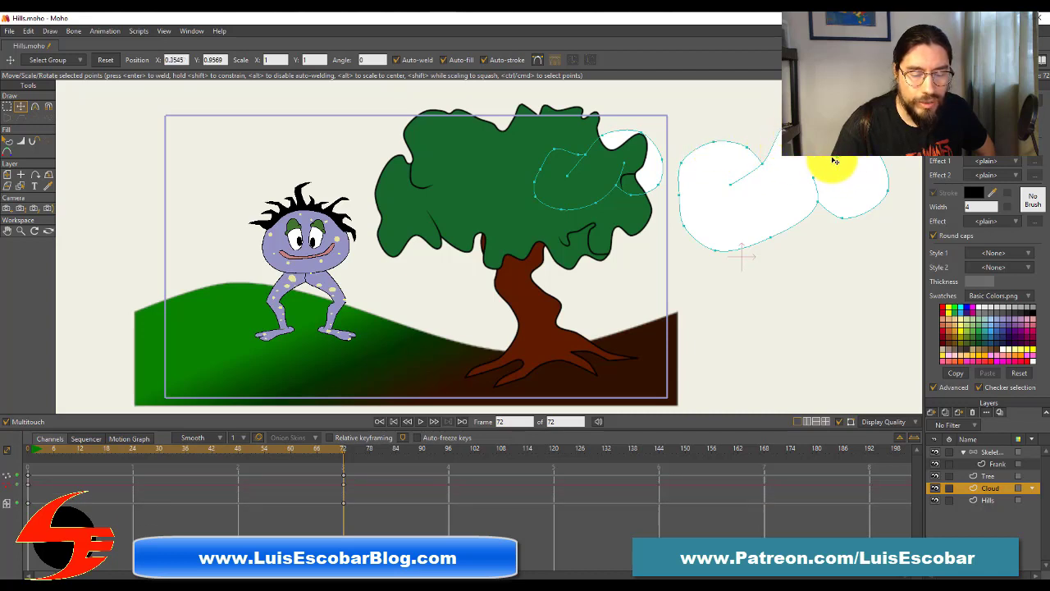
pyautogui.moveTo(837, 158); pyautogui.dragTo(888, 194)
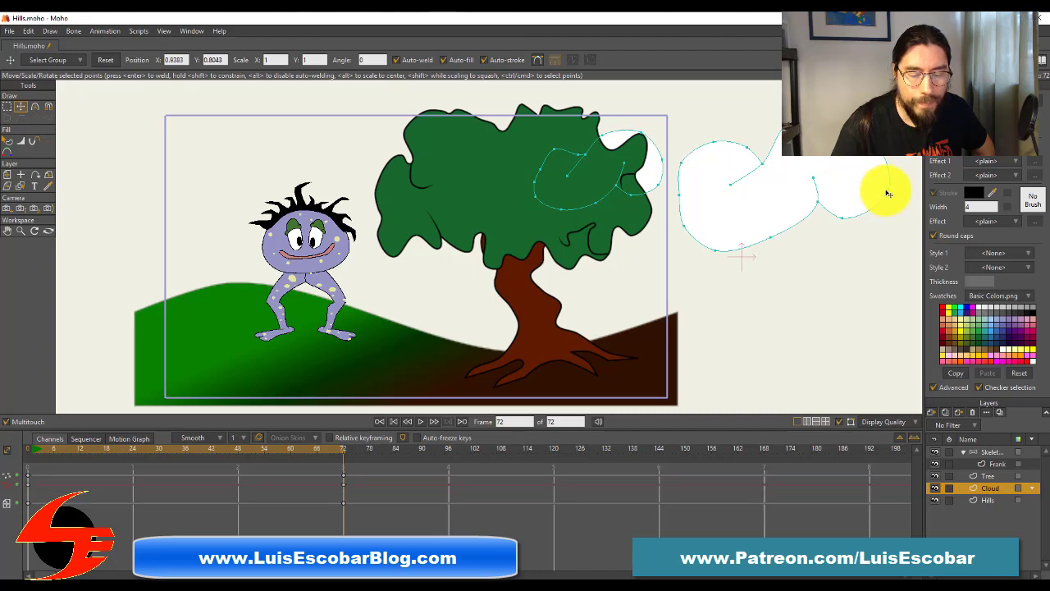
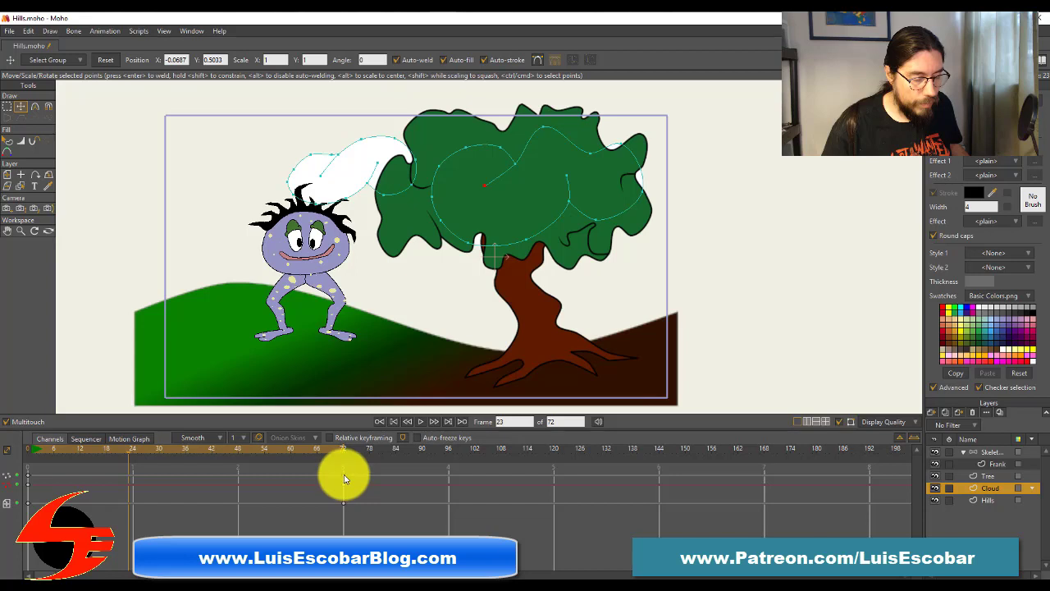
pyautogui.click(343, 452)
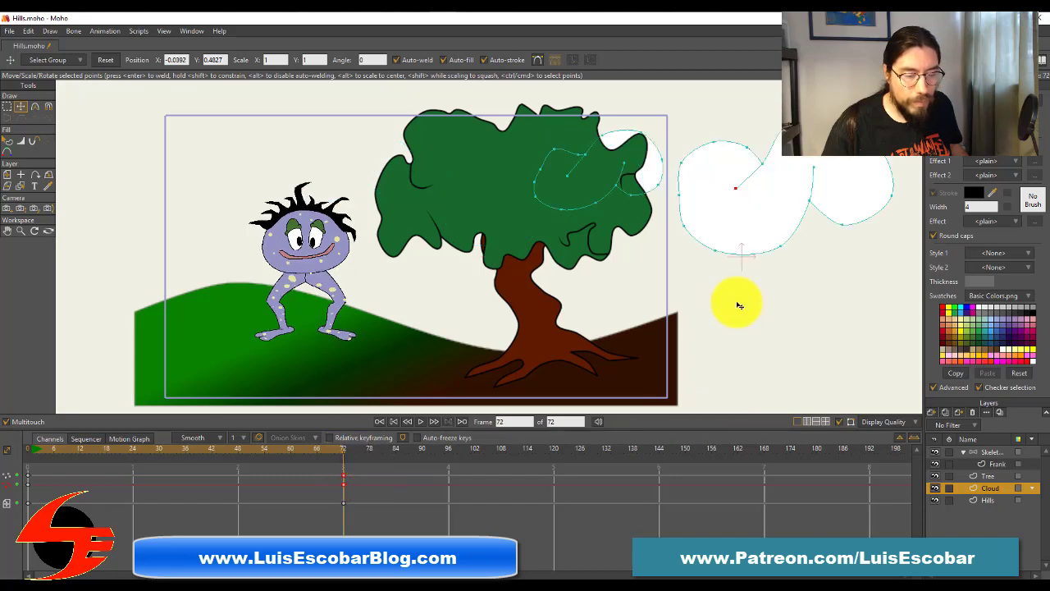
# At frame 72, refine both cloud shapes by moving outline points of the smaller cloud behind the tree and the larger cloud.
pyautogui.click(620, 160)
pyautogui.moveTo(616, 153); pyautogui.dragTo(615, 152)
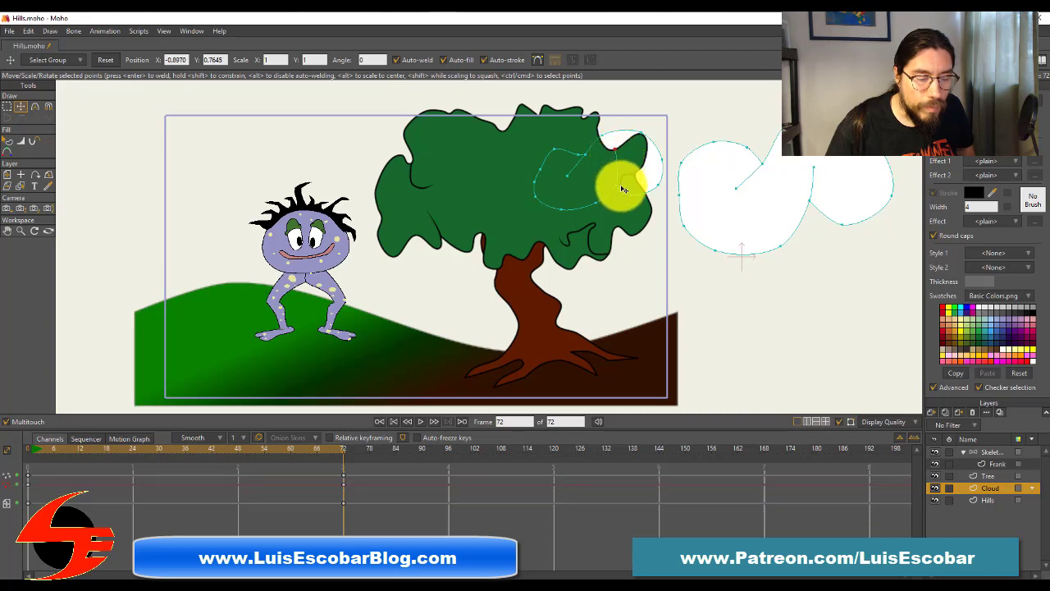
pyautogui.moveTo(623, 189); pyautogui.dragTo(662, 197)
pyautogui.moveTo(731, 194)
pyautogui.mouseDown()
pyautogui.moveTo(739, 188)
pyautogui.moveTo(744, 208)
pyautogui.mouseUp()
pyautogui.moveTo(765, 165); pyautogui.dragTo(778, 185)
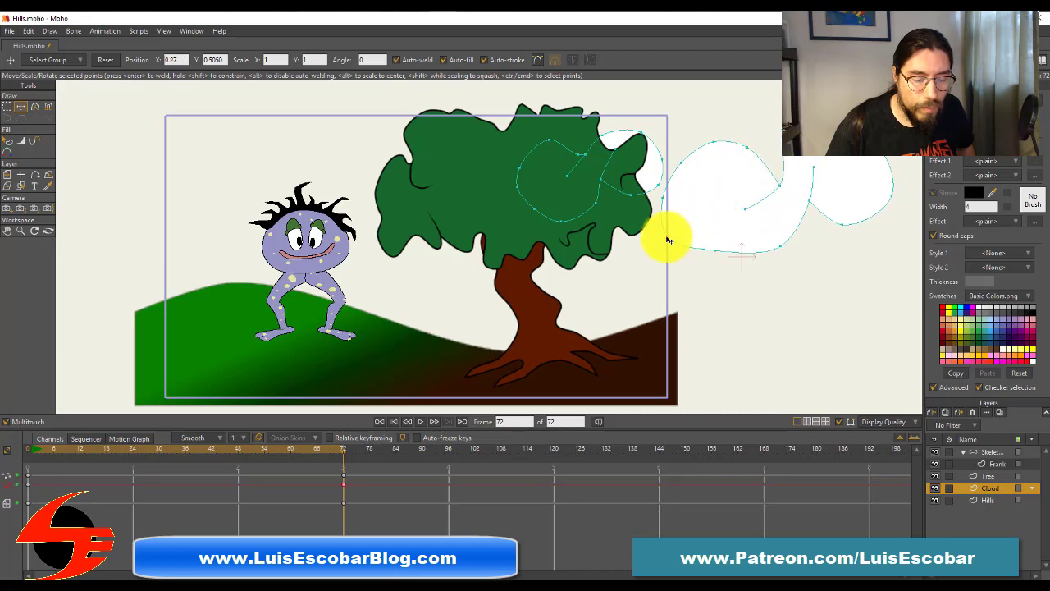
pyautogui.moveTo(715, 250); pyautogui.dragTo(721, 272)
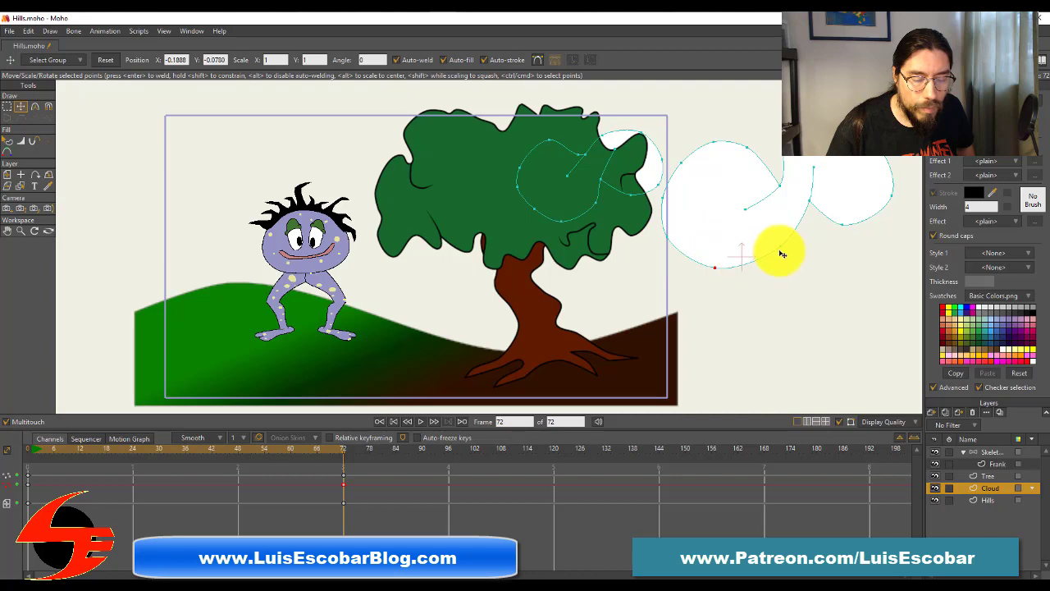
pyautogui.moveTo(779, 249); pyautogui.dragTo(796, 253)
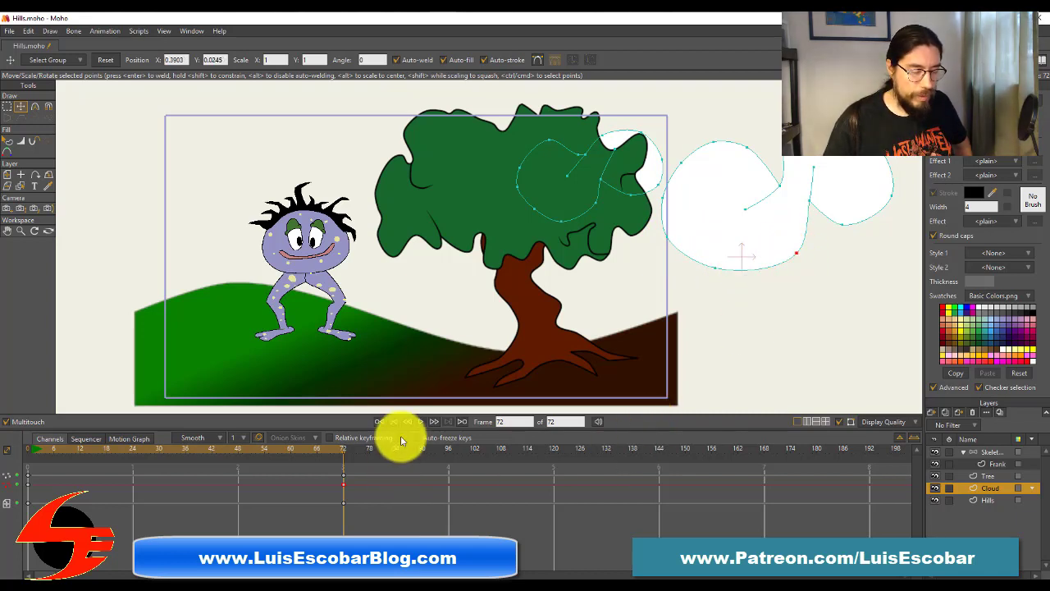
# Play back the scene to check the cloud's shape change, and return to frame 0.
pyautogui.click(419, 422)
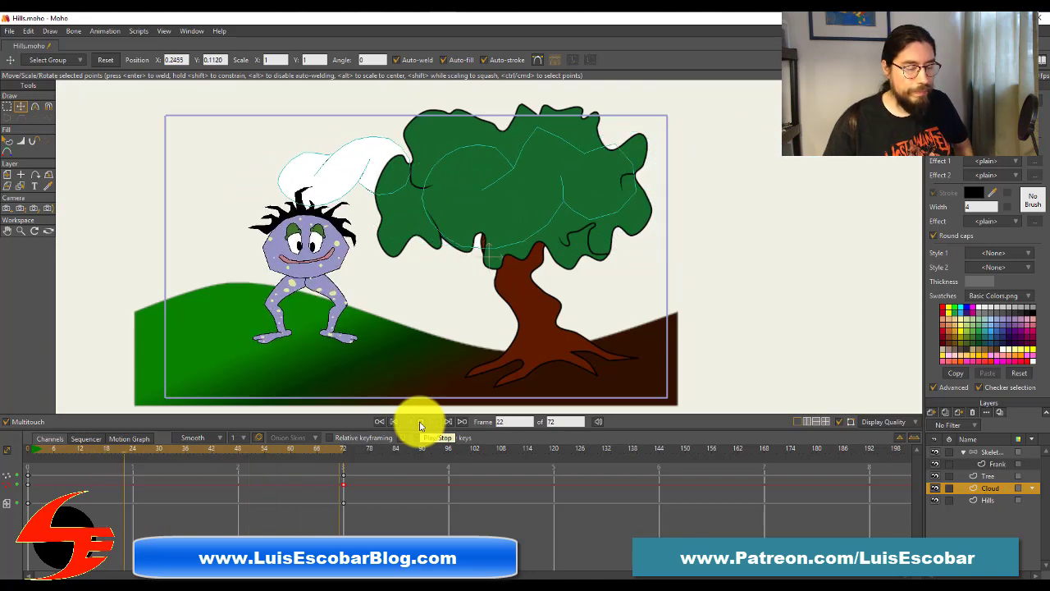
pyautogui.click(420, 423)
pyautogui.click(715, 262)
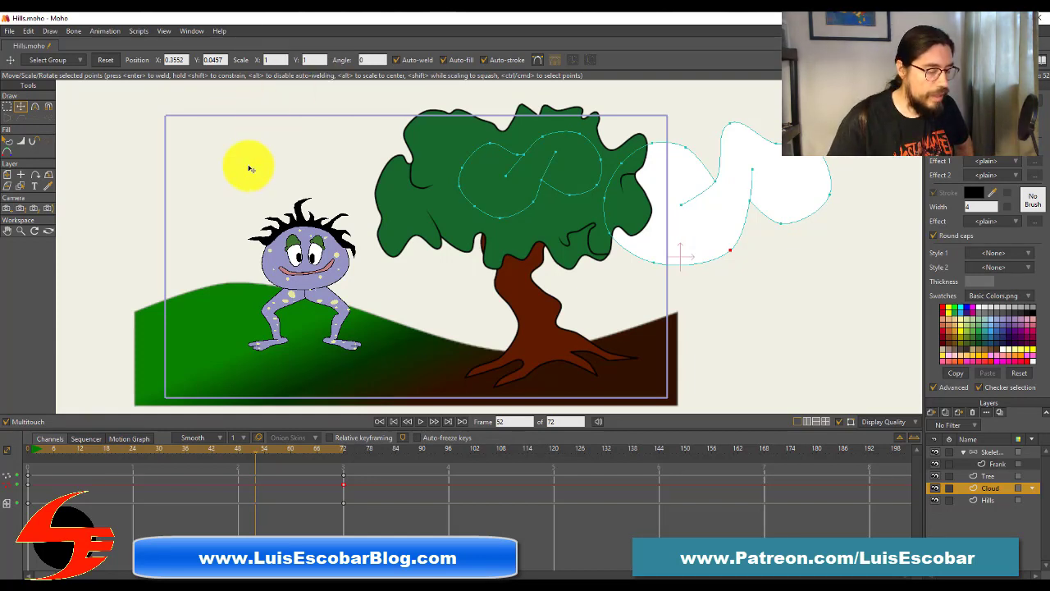
pyautogui.click(19, 451)
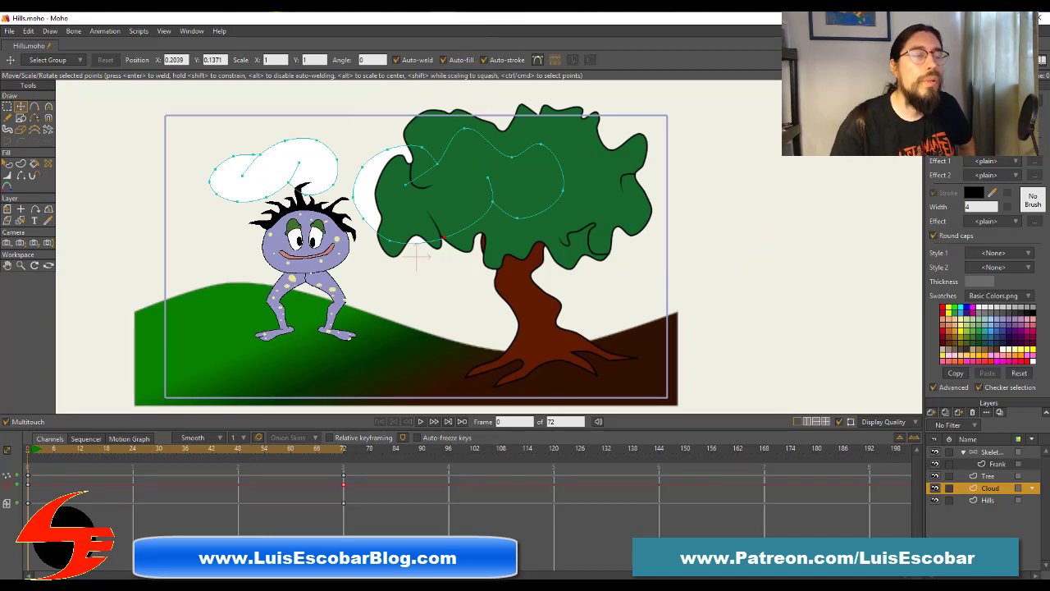
# Import the Beach Ball Moho object from the Tutorial Extras project in the 1 - Basics folder.
pyautogui.click(12, 31)
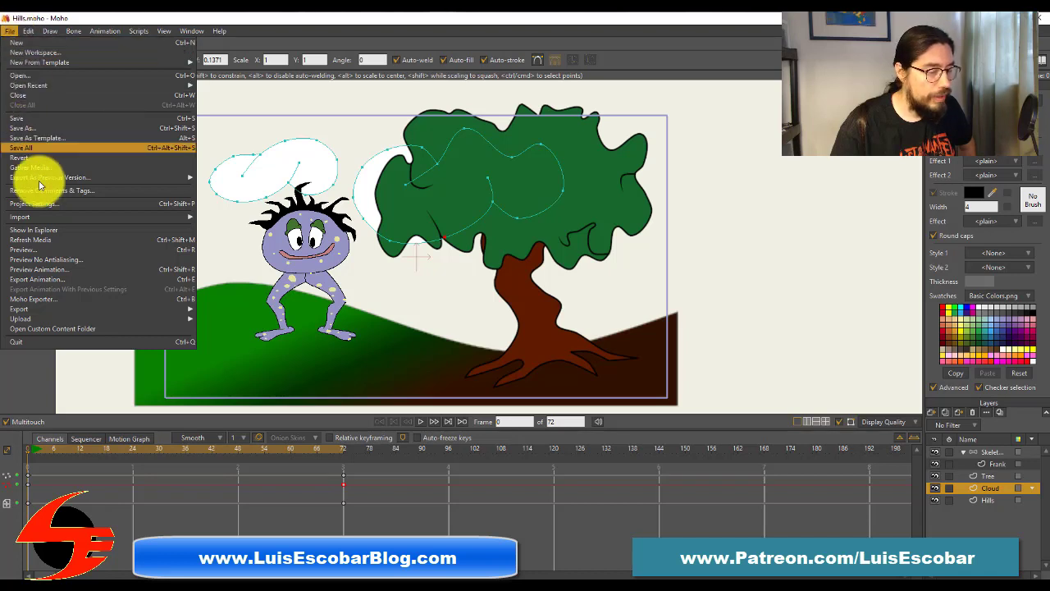
pyautogui.moveTo(35, 217)
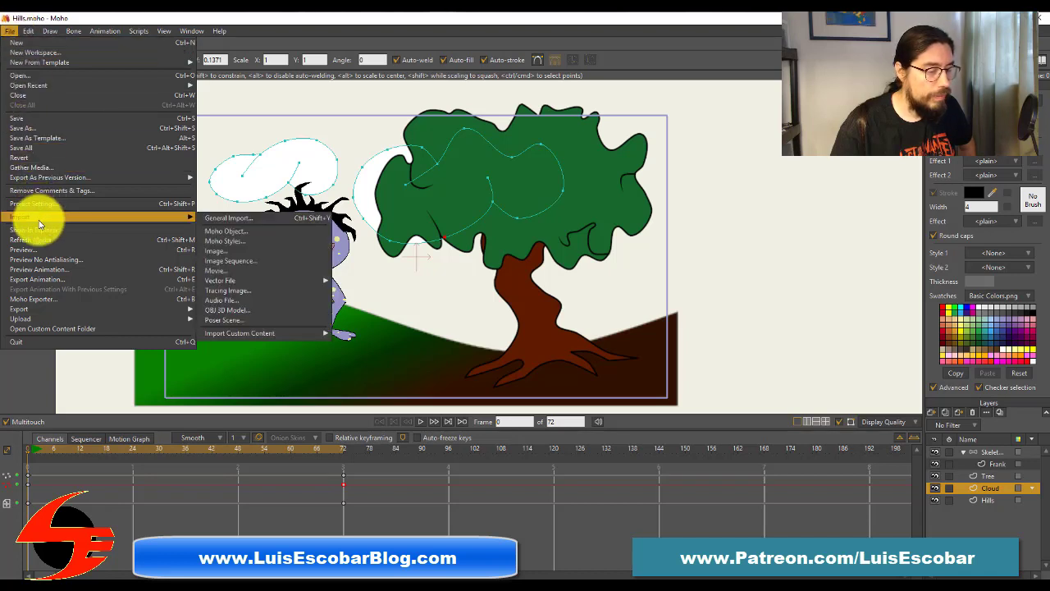
pyautogui.click(228, 235)
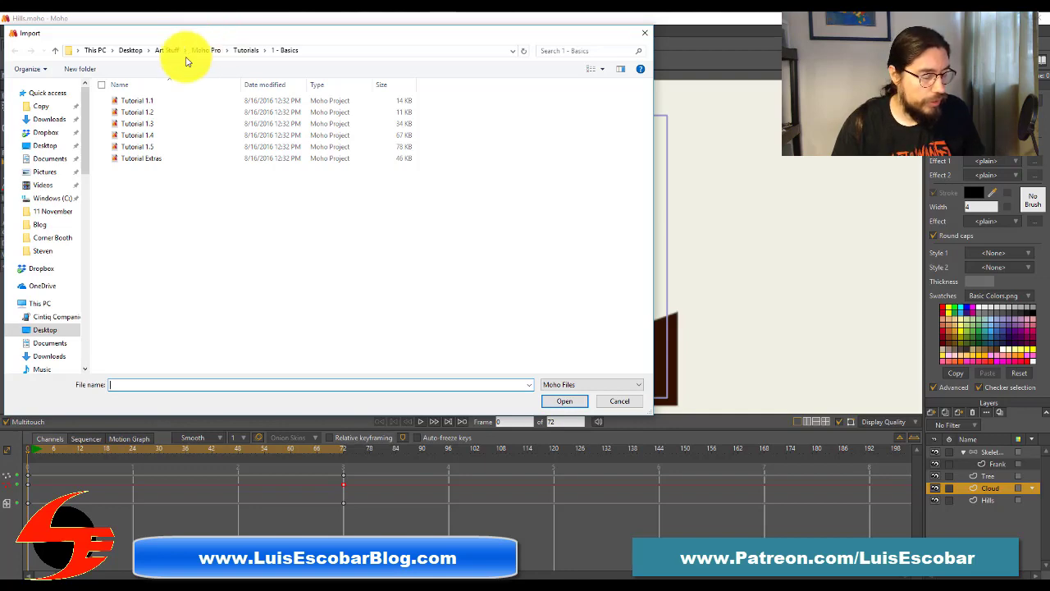
pyautogui.doubleClick(146, 161)
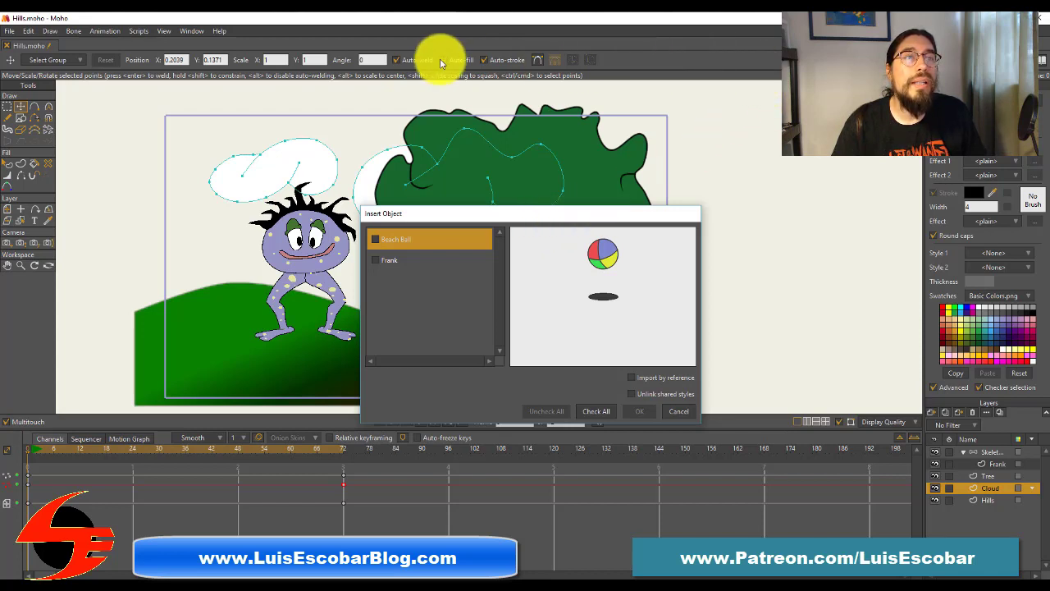
pyautogui.click(376, 240)
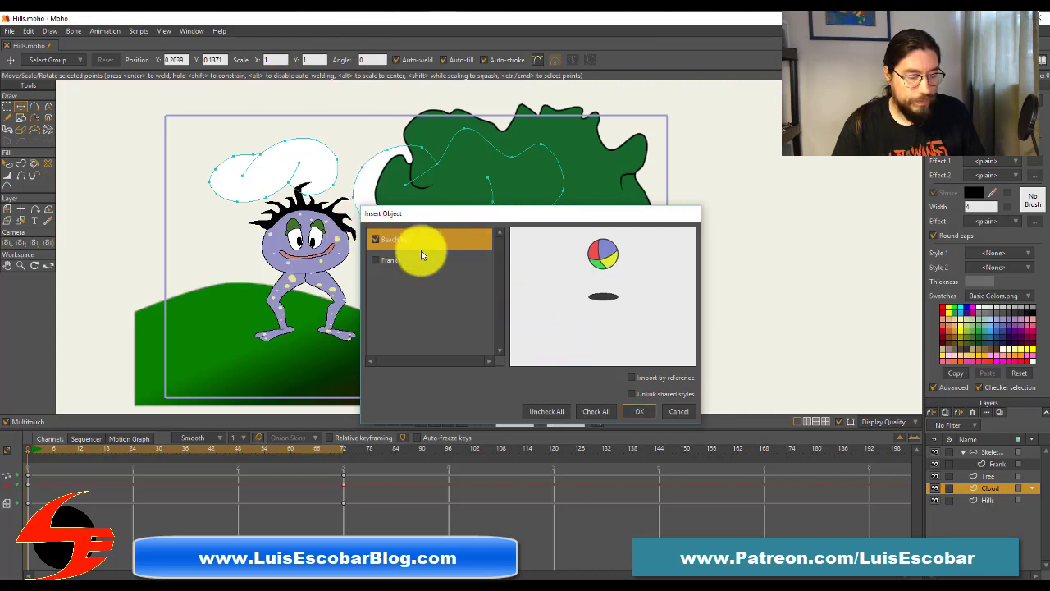
pyautogui.click(639, 412)
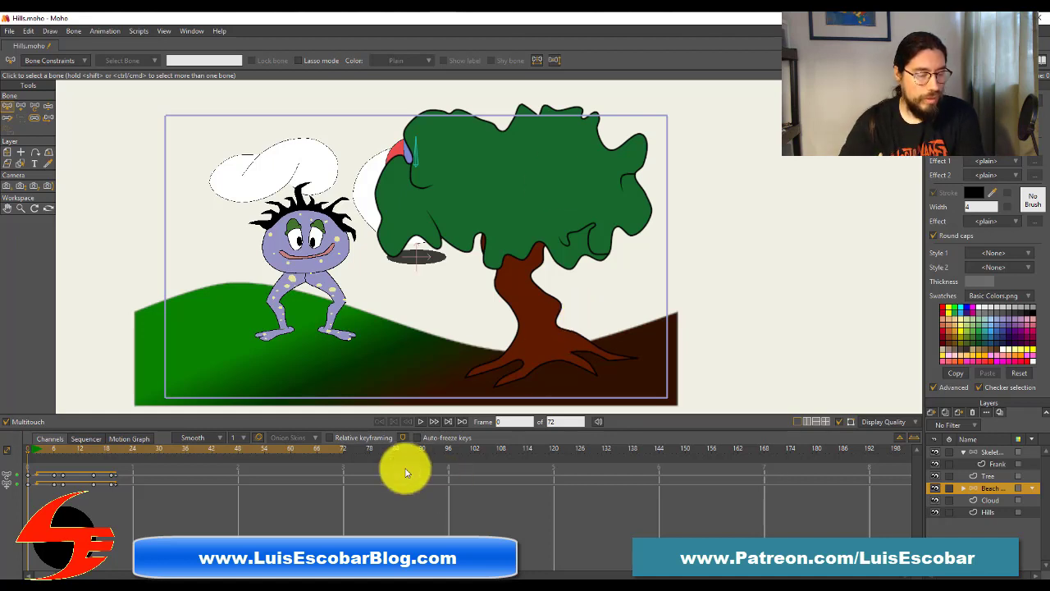
# Play back the scene to check the imported beach ball's animation, and rewind to frame 0.
pyautogui.click(427, 423)
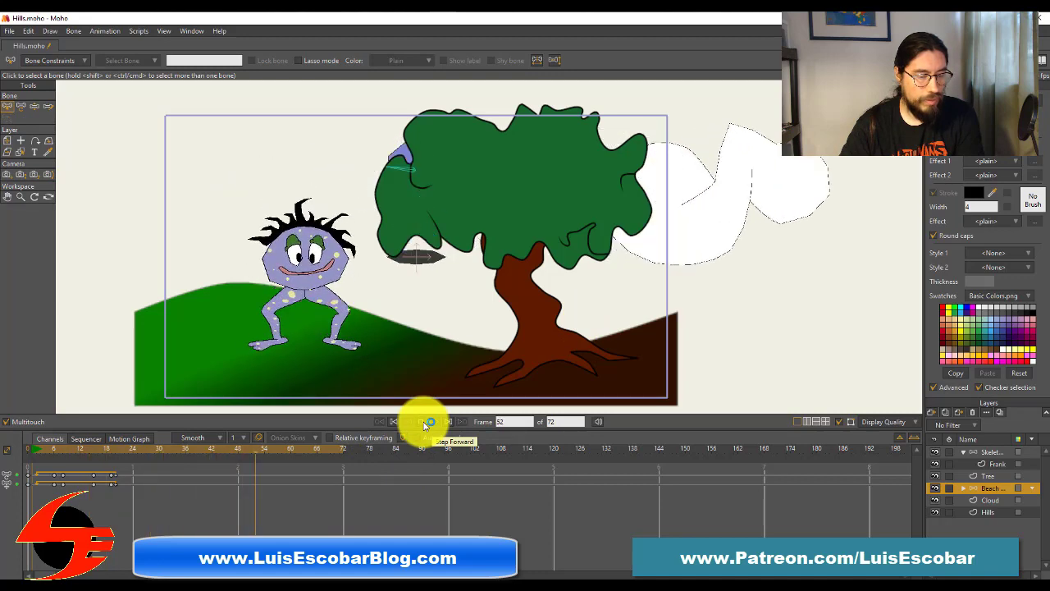
pyautogui.click(423, 422)
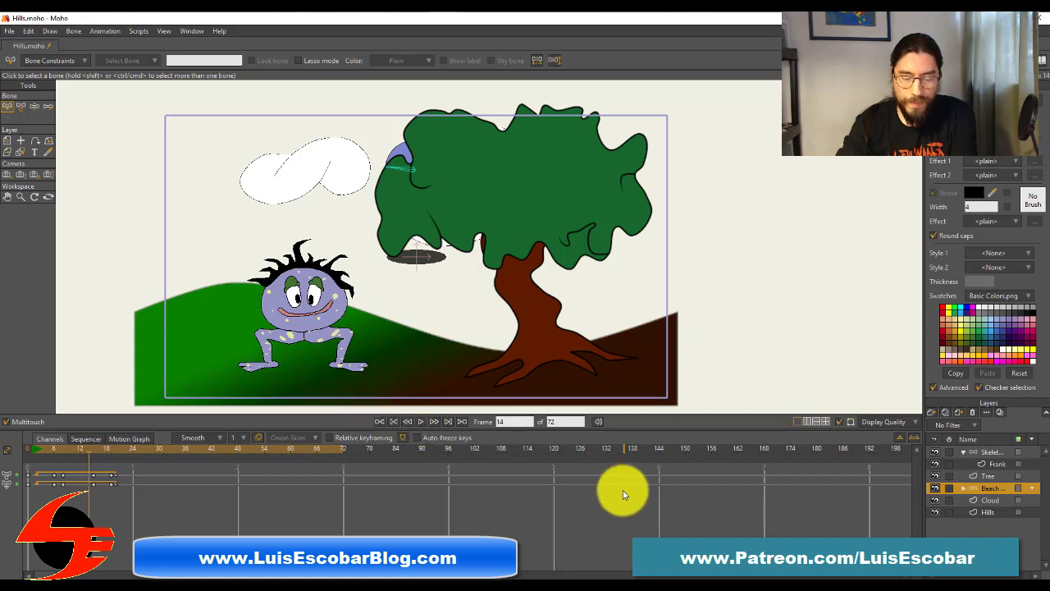
pyautogui.hotkey('shift', 'ctrl', 'Left')
# With the Beach Ball layer above the Tree layer, place it on the hill left of the character and scale it to about 1.3.
pyautogui.click(12, 156)
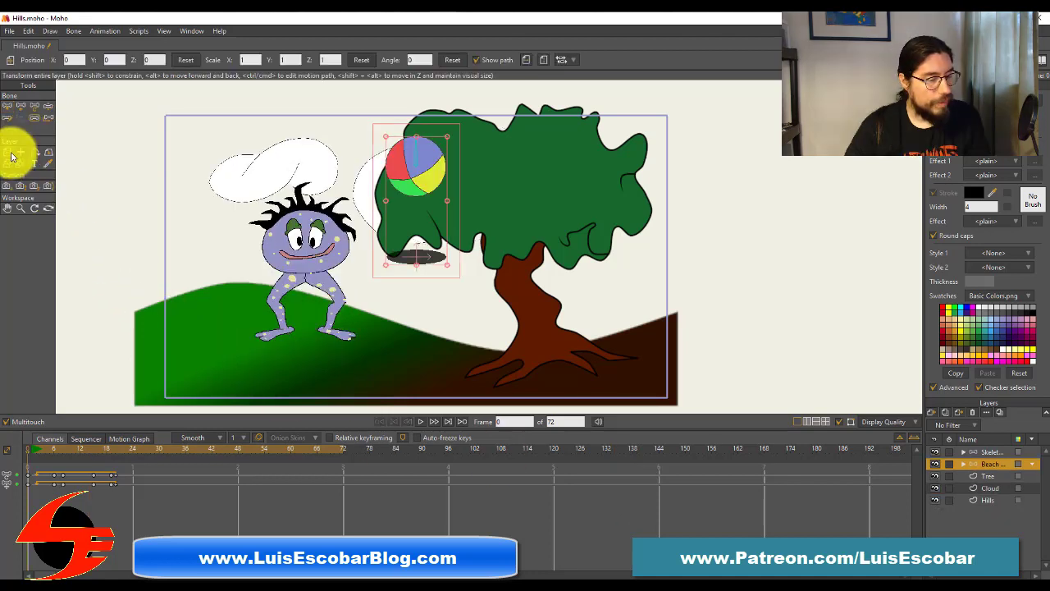
pyautogui.moveTo(467, 186); pyautogui.dragTo(291, 302)
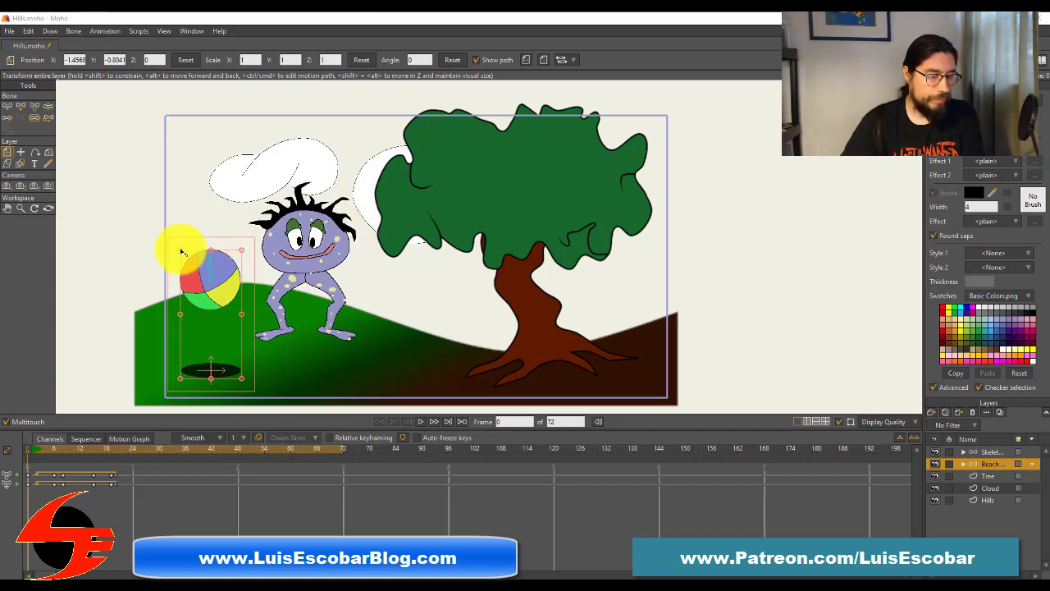
pyautogui.moveTo(182, 251); pyautogui.dragTo(166, 237)
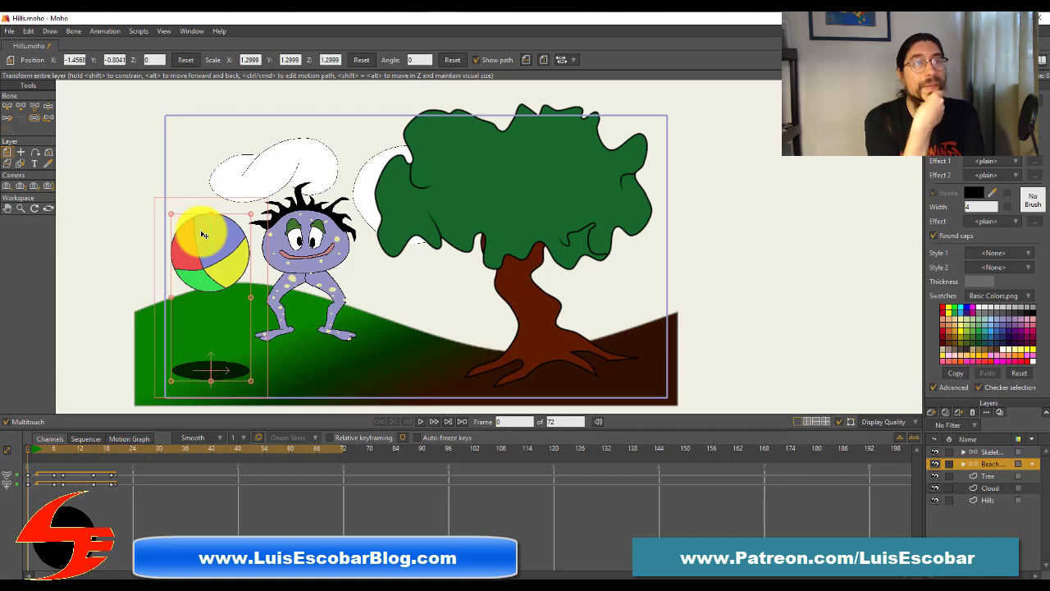
# Shift the character's skeleton layer right to about X 0.12, and the beach ball layer to about X -1.33, Y -0.81.
pyautogui.click(995, 452)
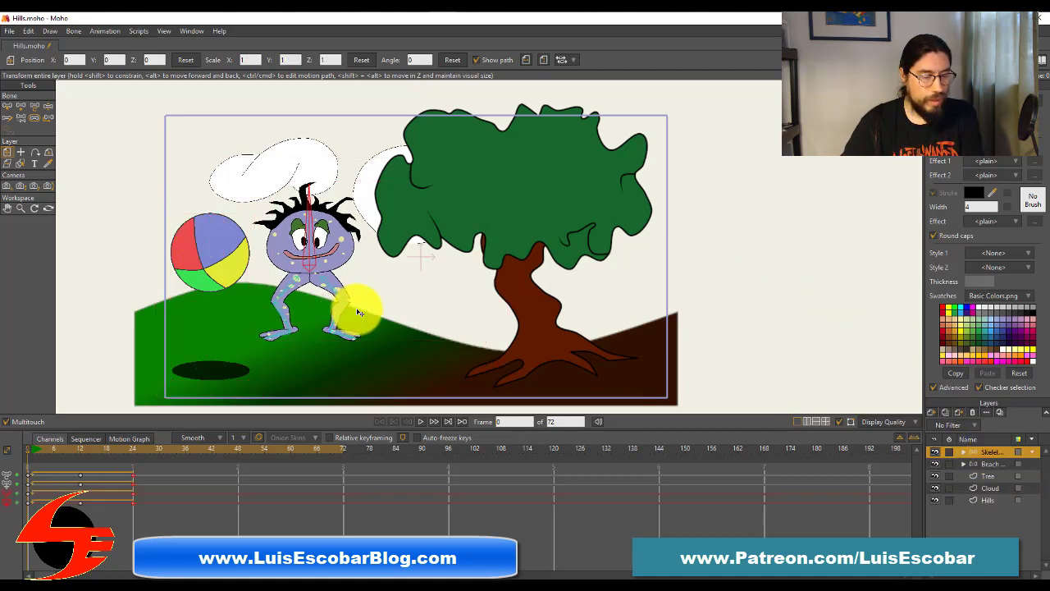
pyautogui.moveTo(359, 312); pyautogui.dragTo(368, 311)
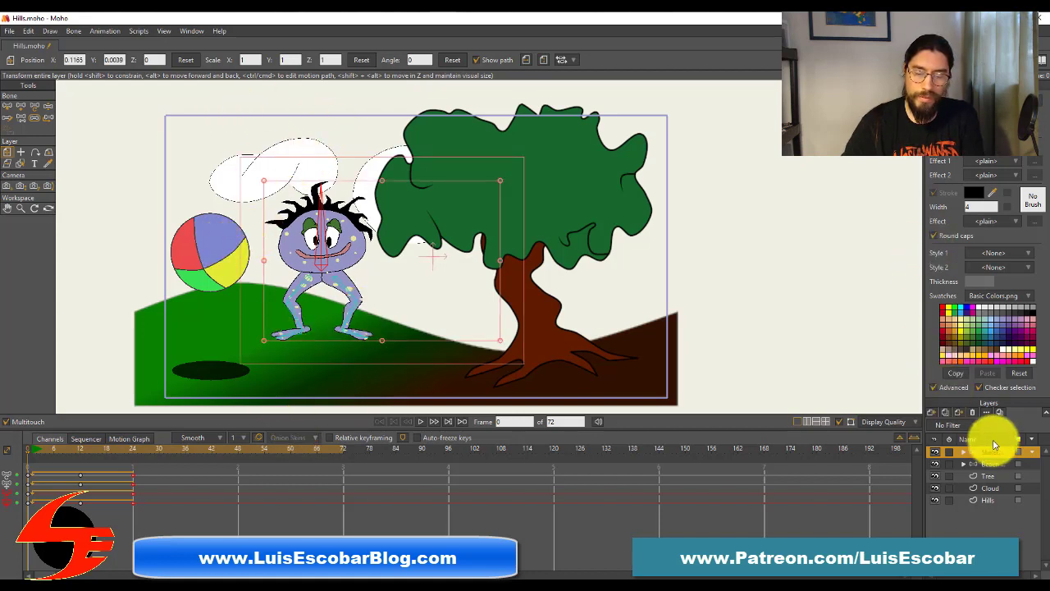
pyautogui.click(994, 464)
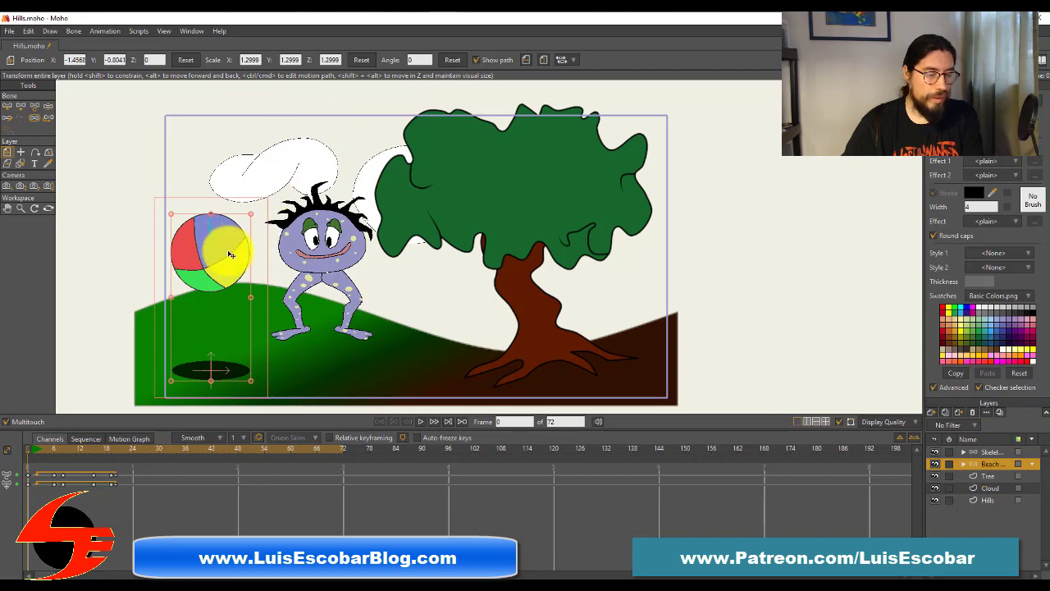
pyautogui.moveTo(231, 256); pyautogui.dragTo(247, 256)
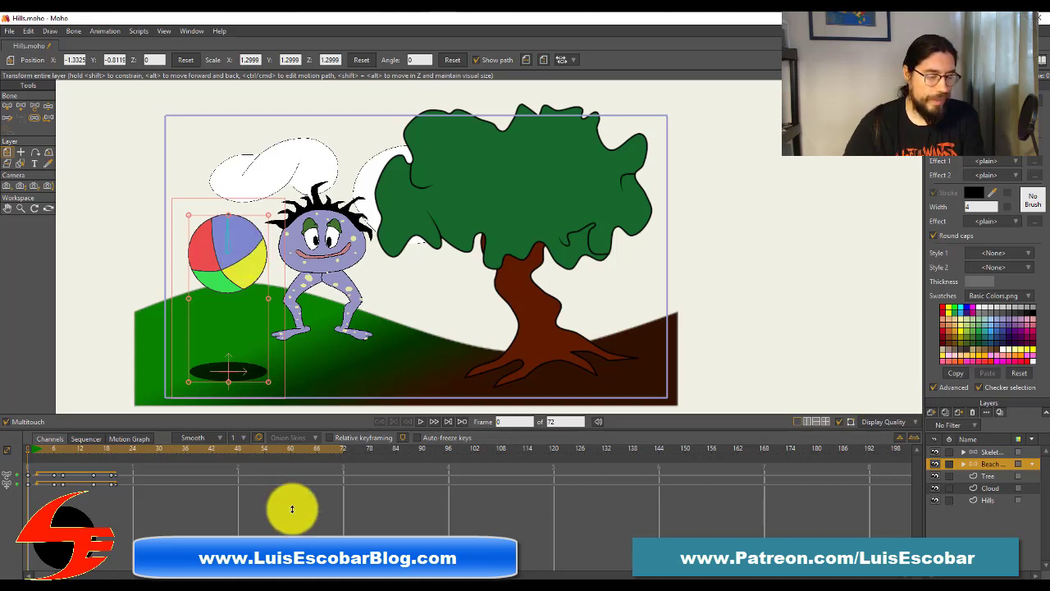
# Play back the bouncing ball, and move the Beach Ball layer above the character's skeleton layer so it draws in front.
pyautogui.click(419, 422)
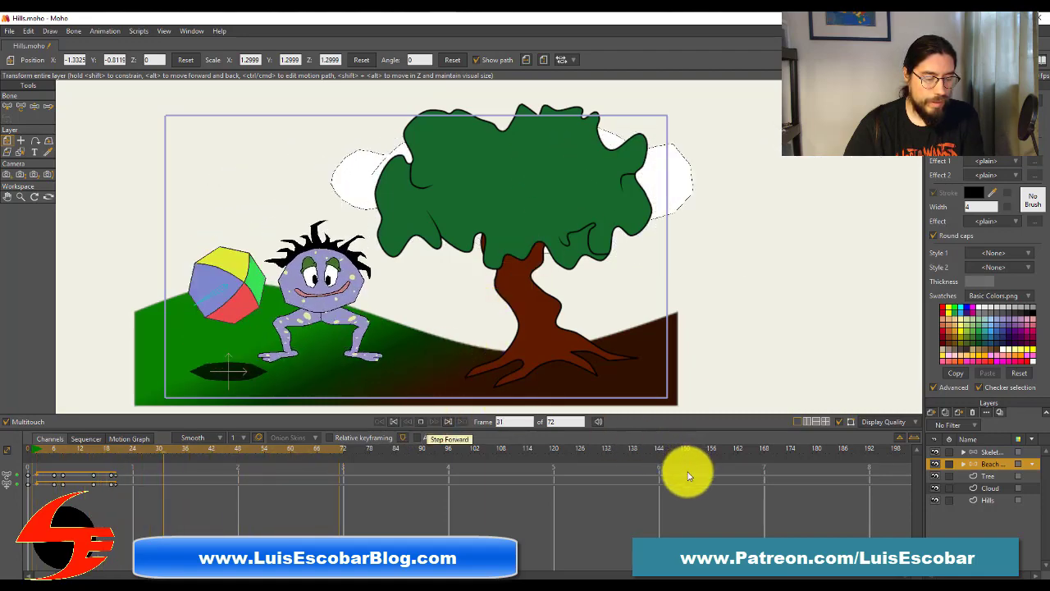
pyautogui.click(420, 427)
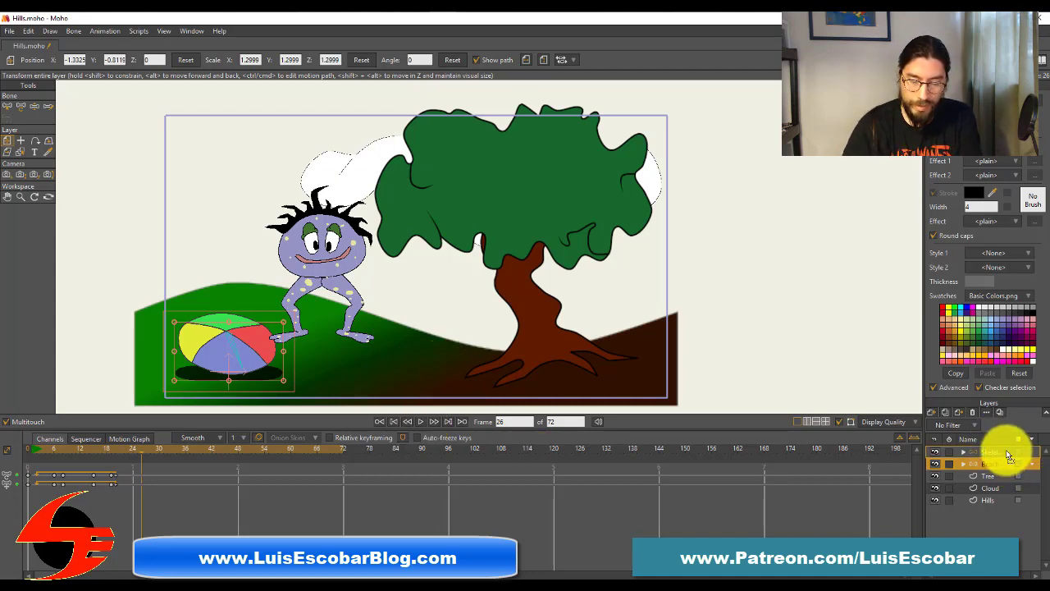
pyautogui.moveTo(1006, 450); pyautogui.dragTo(1005, 449)
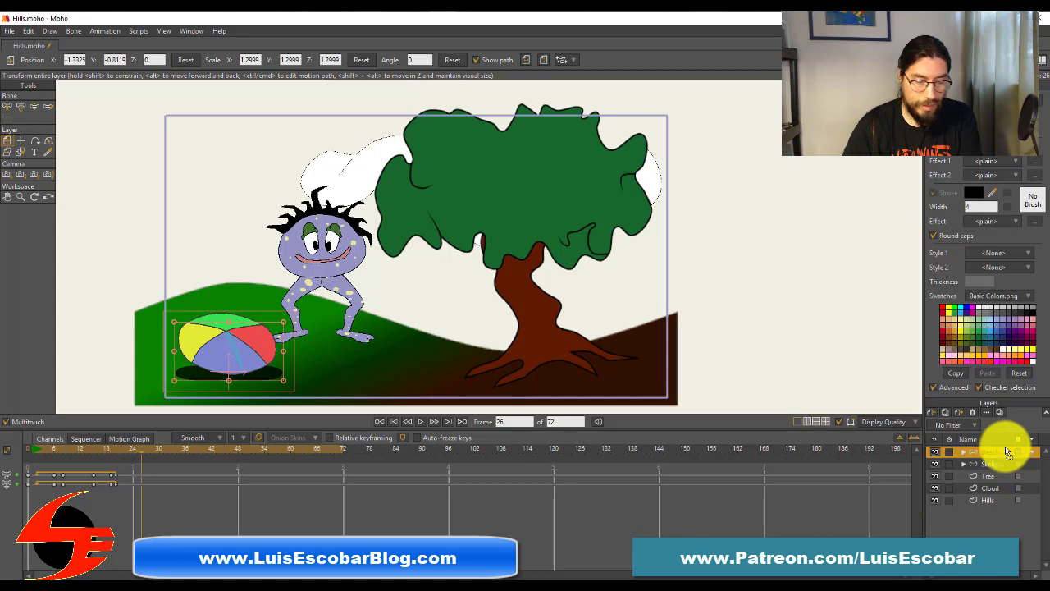
pyautogui.click(420, 421)
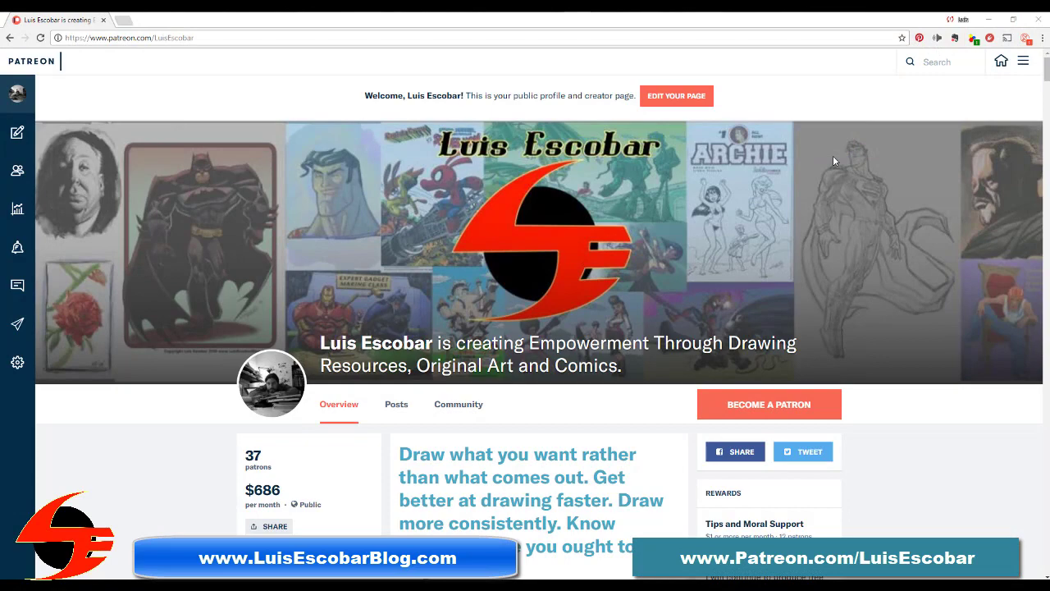
pyautogui.scroll(-1, 789, 168)
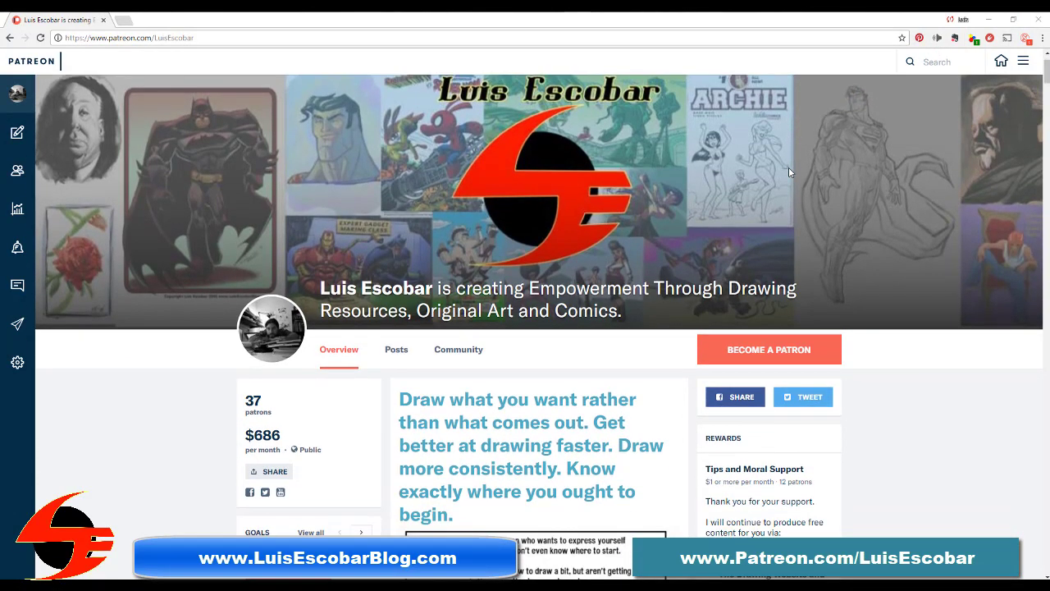